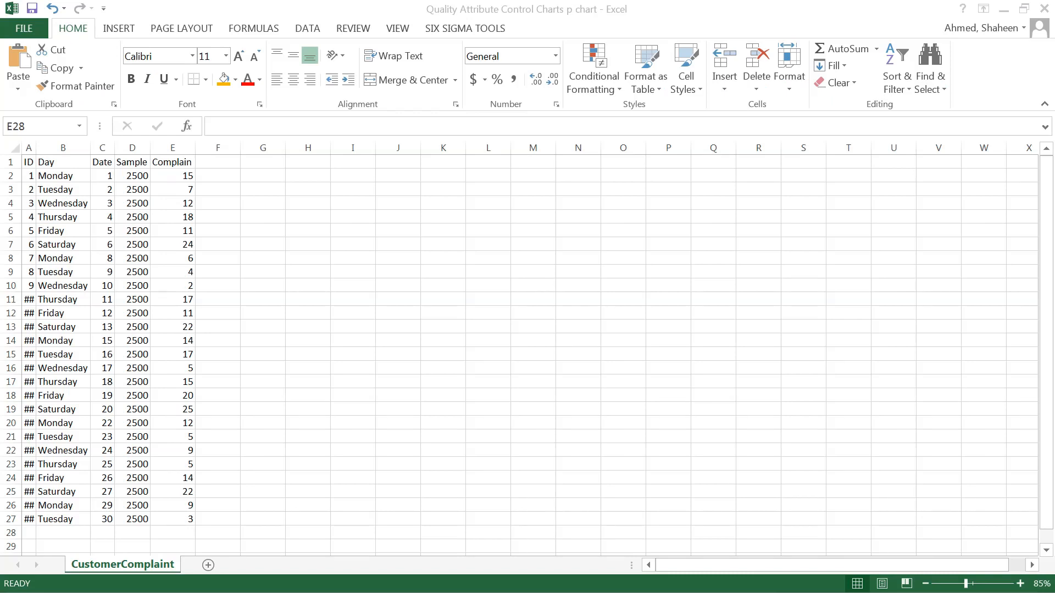
Fit the width of the ID column to its contents.
click(250, 273)
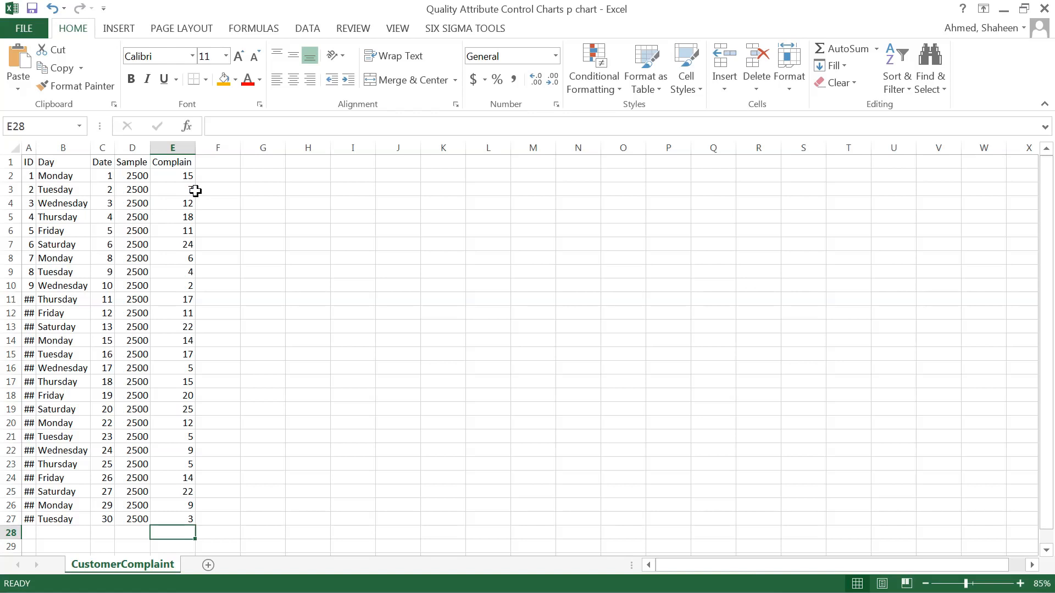
double_click(36, 147)
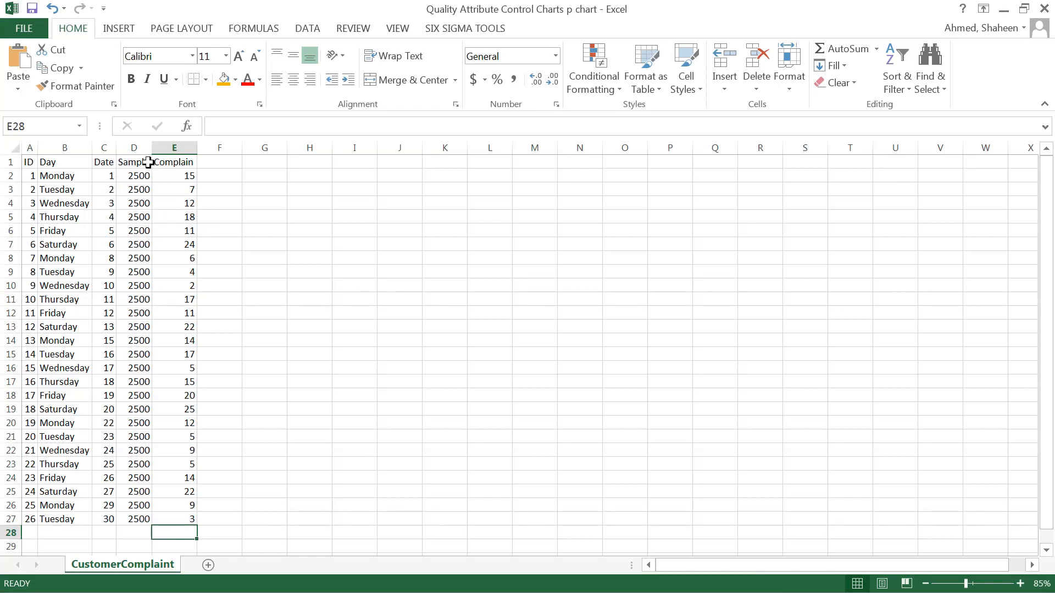
Change the header in D1 to "Sample, n" and fit column D's width to it.
double_click(147, 163)
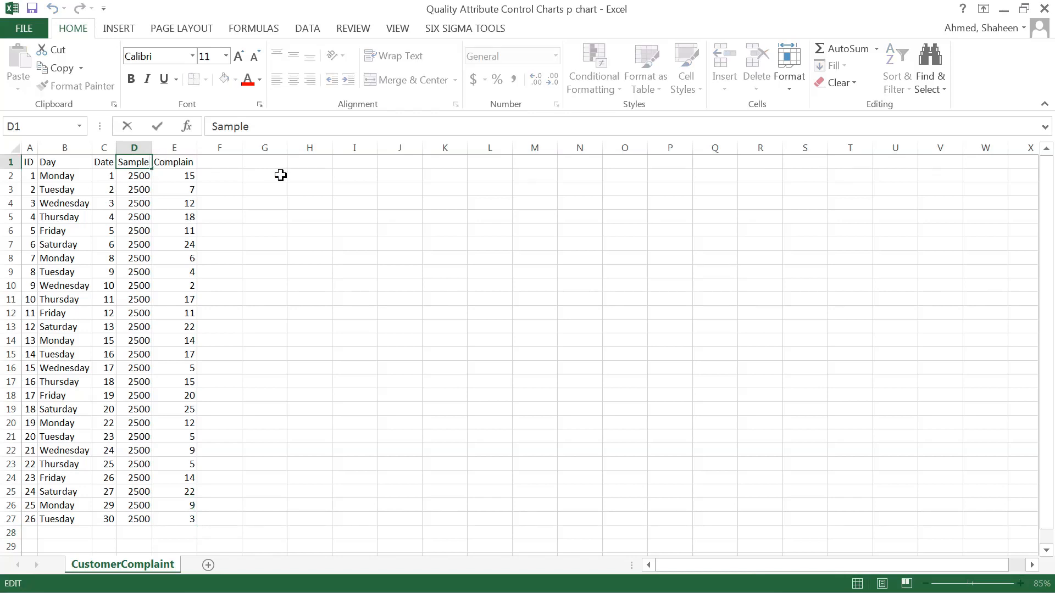
text(,)
key(Return)
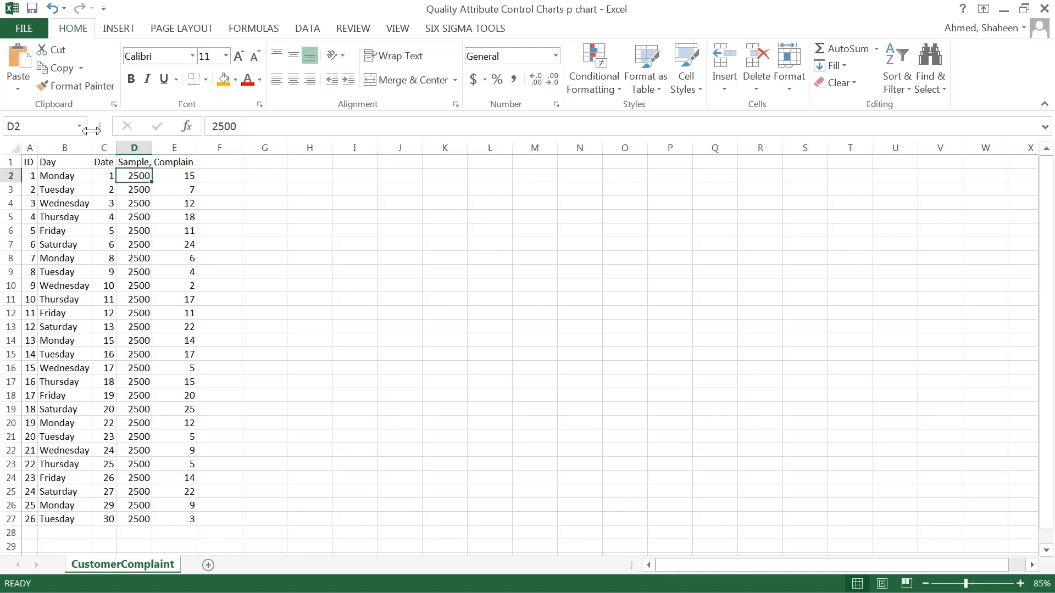
double_click(153, 142)
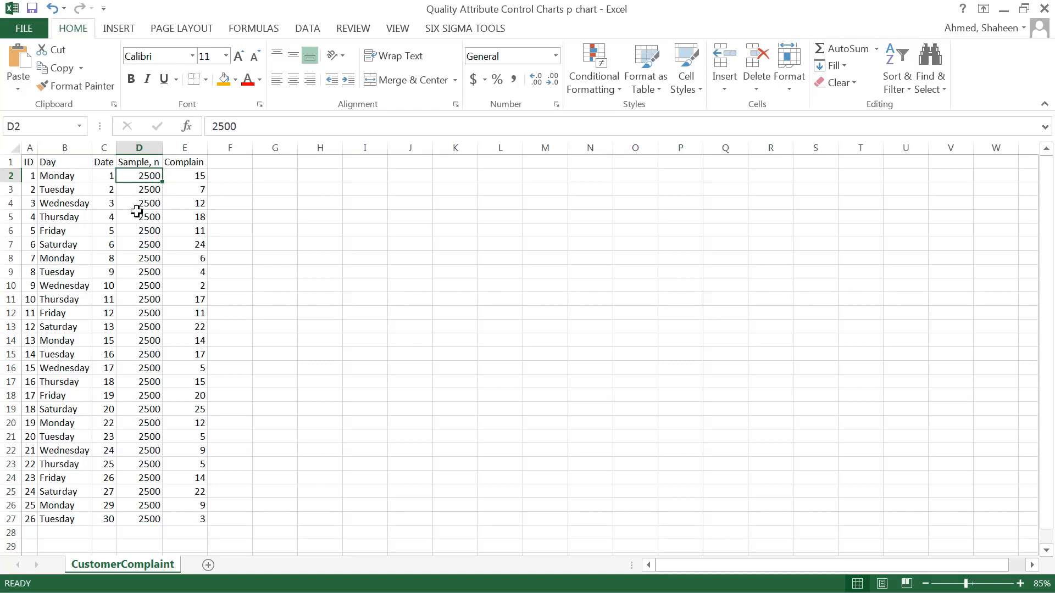
Change the header in E1 to "Complain, np" and fit column E's width to it.
click(196, 164)
double_click(197, 163)
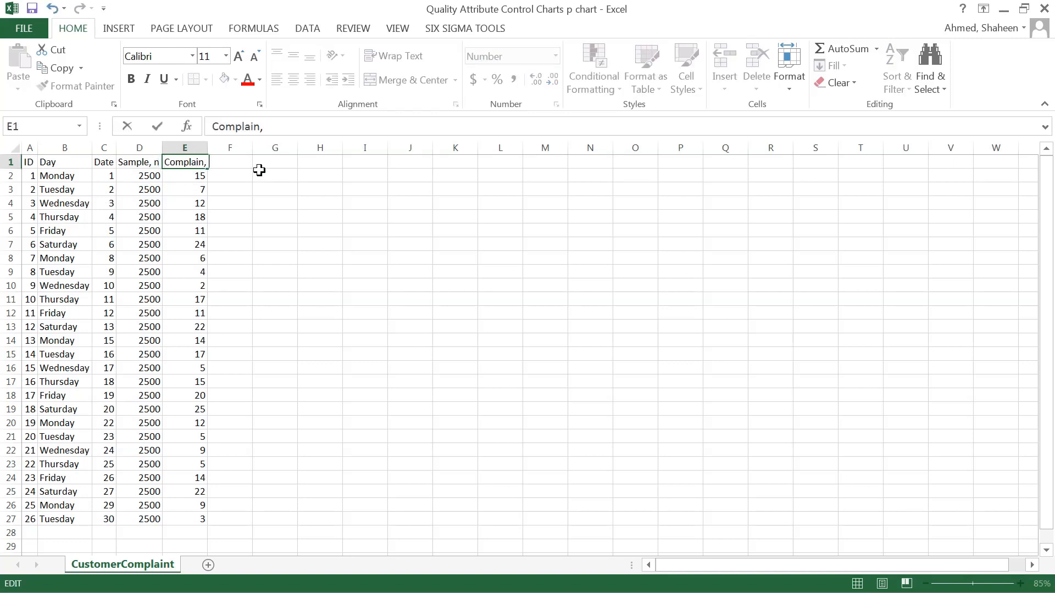
key(Return)
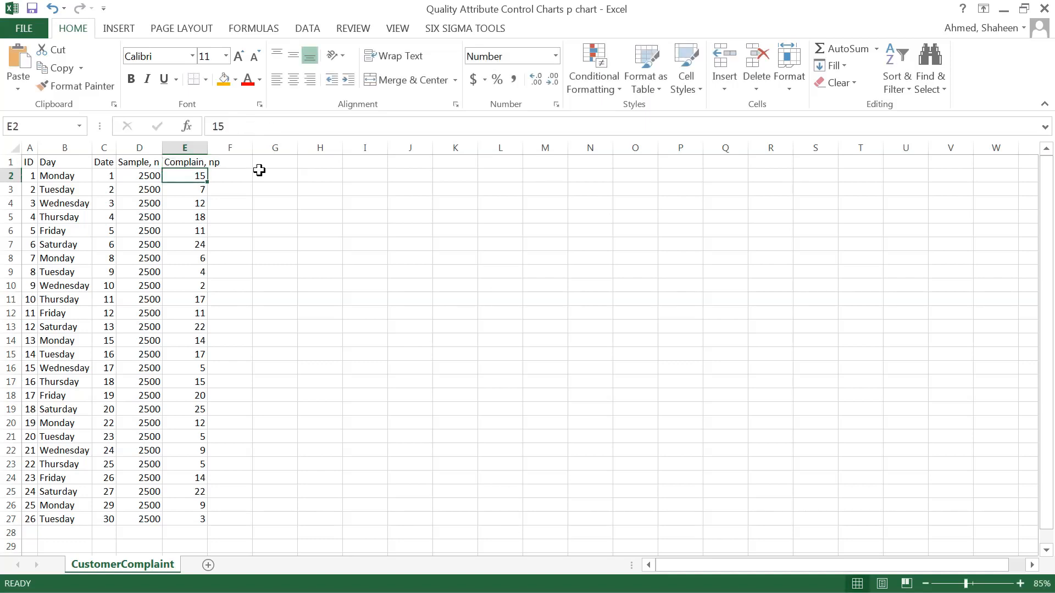
double_click(208, 148)
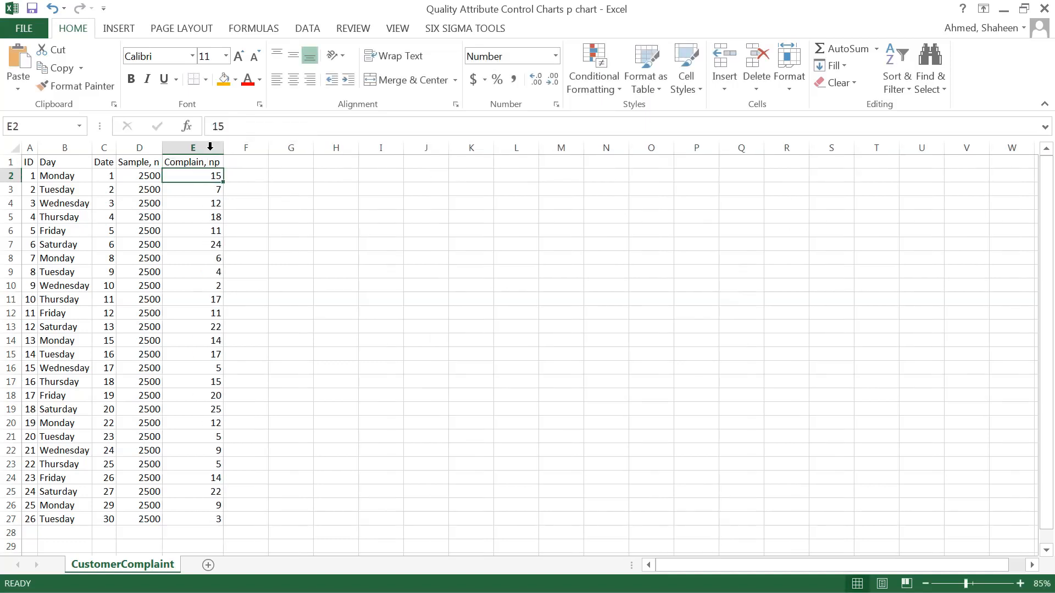
Label F1 "p" and enter the complaint proportion formula =E2/D2 in F2.
click(285, 189)
click(248, 160)
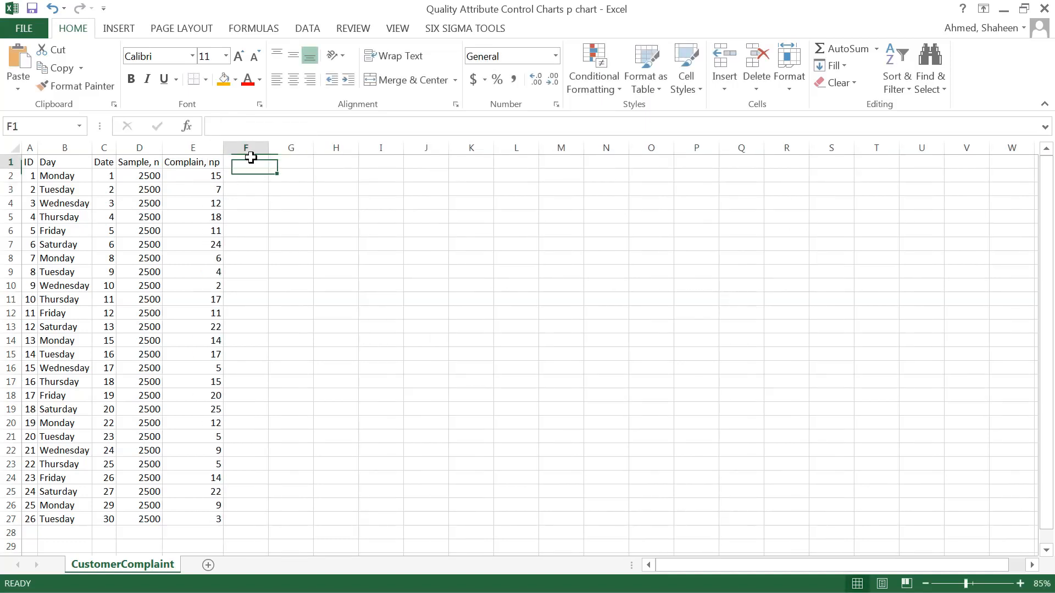
text(p)
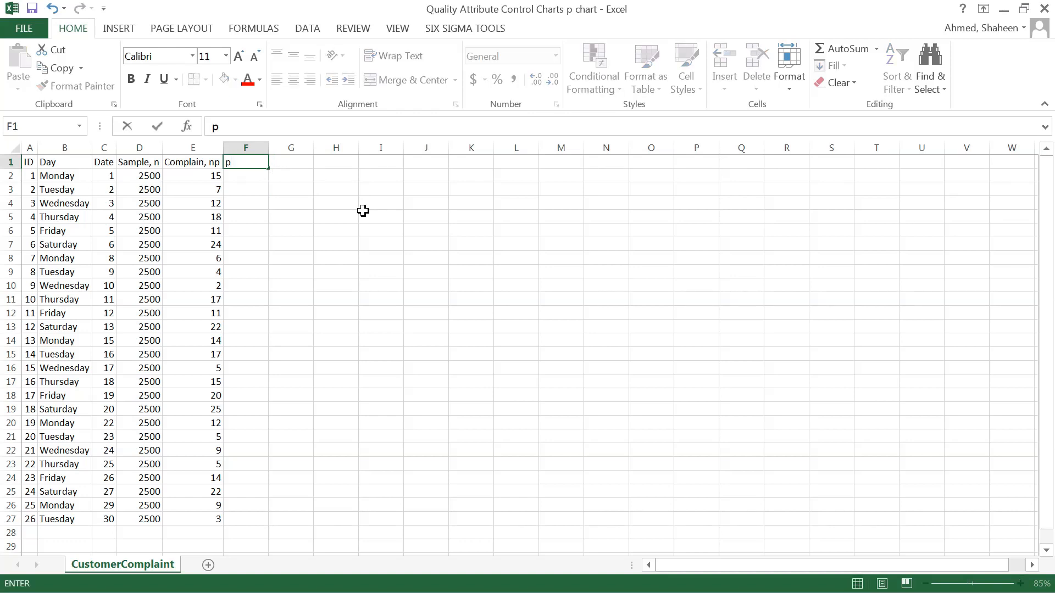
key(Return)
text(=)
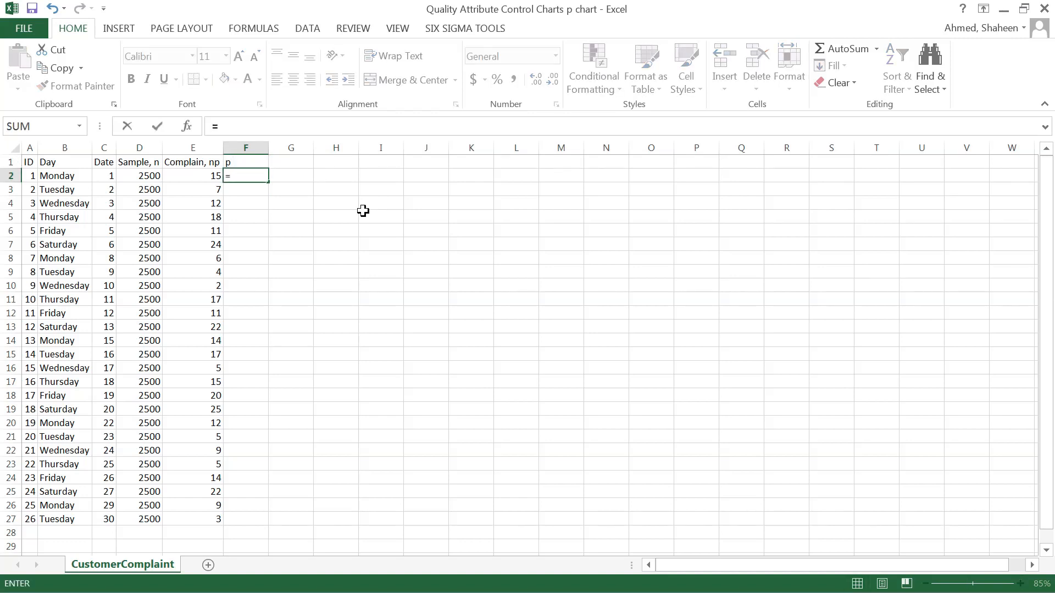
click(201, 176)
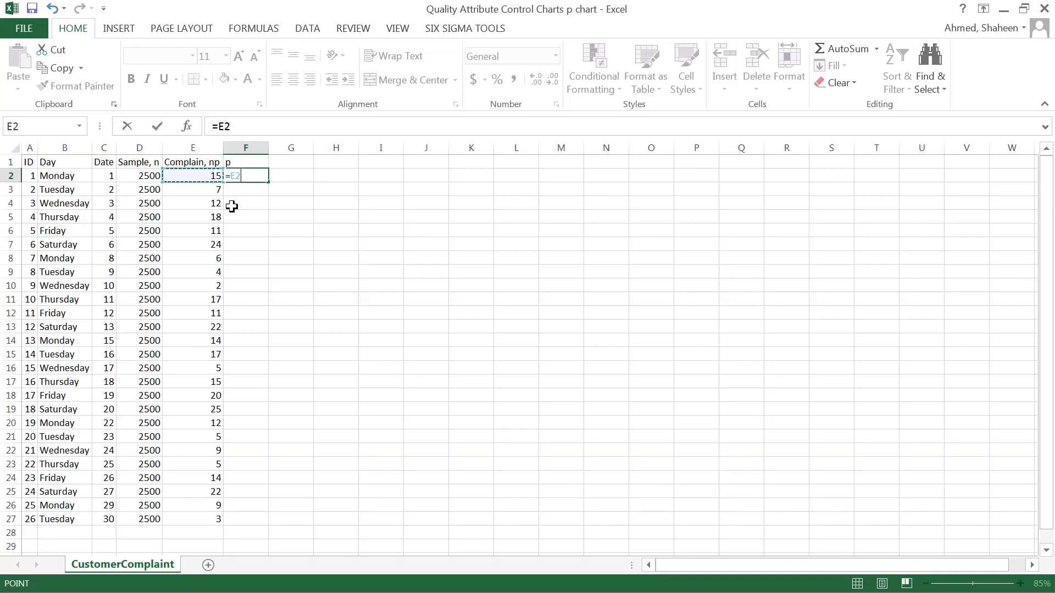
text(/)
click(151, 175)
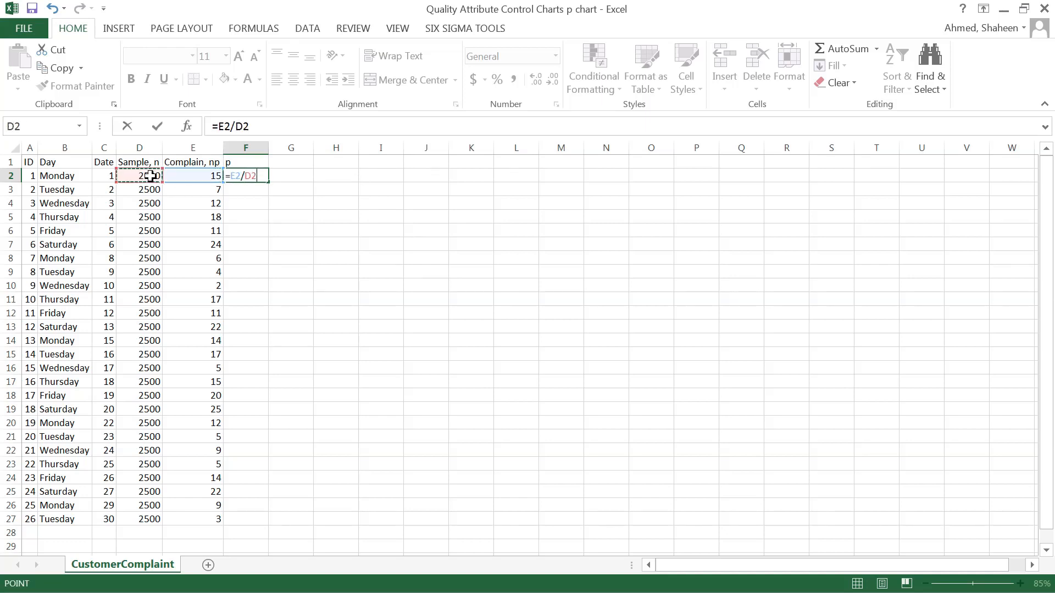
key(Return)
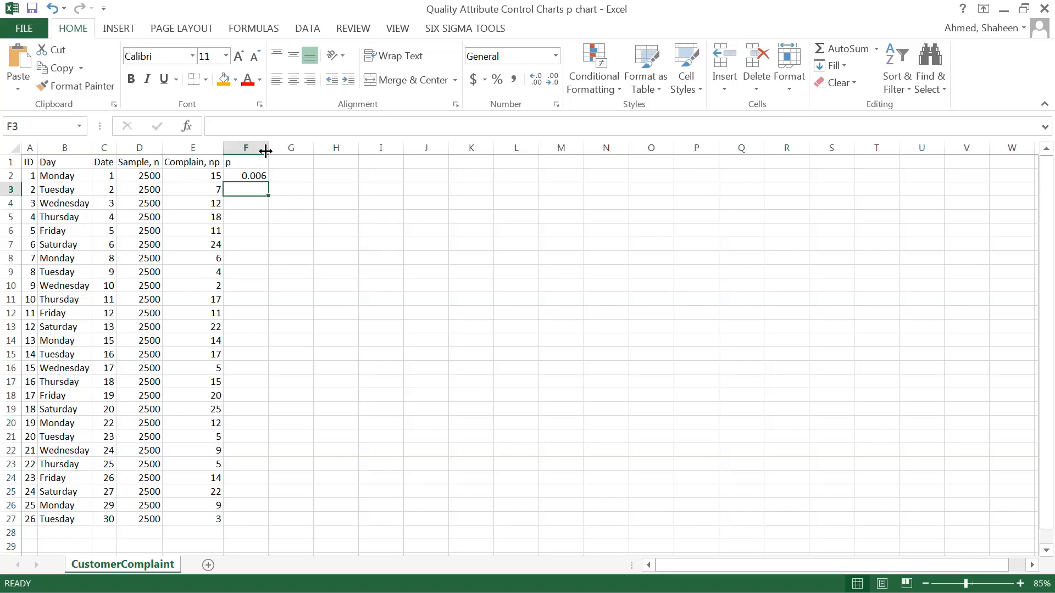
Narrow column F slightly and fill the F2 formula down through row 27.
drag(268, 147, 255, 147)
click(247, 176)
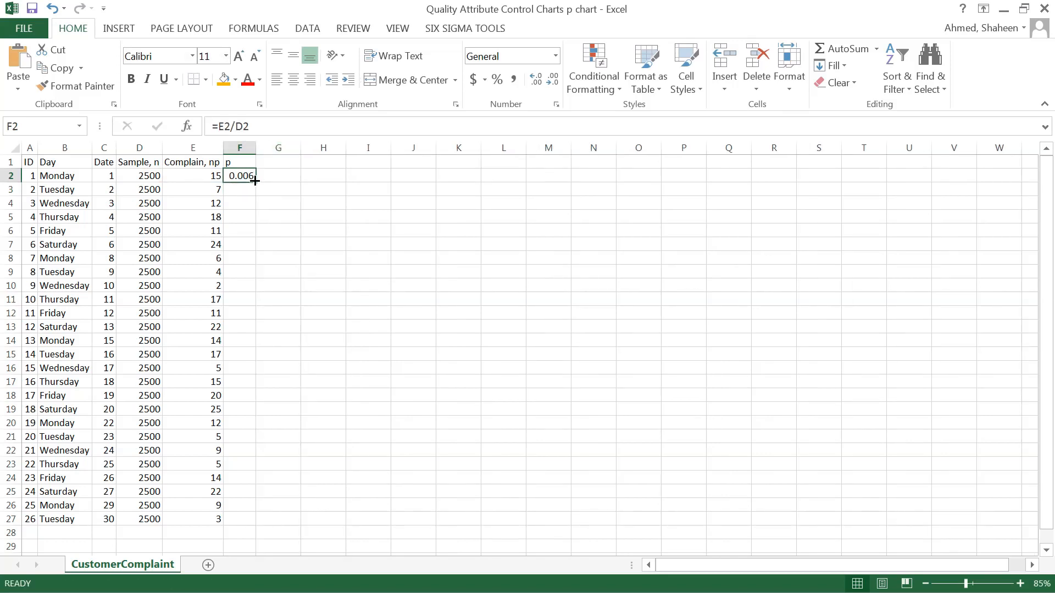
double_click(255, 180)
scroll(377, 252, down, 1)
scroll(377, 252, up, 1)
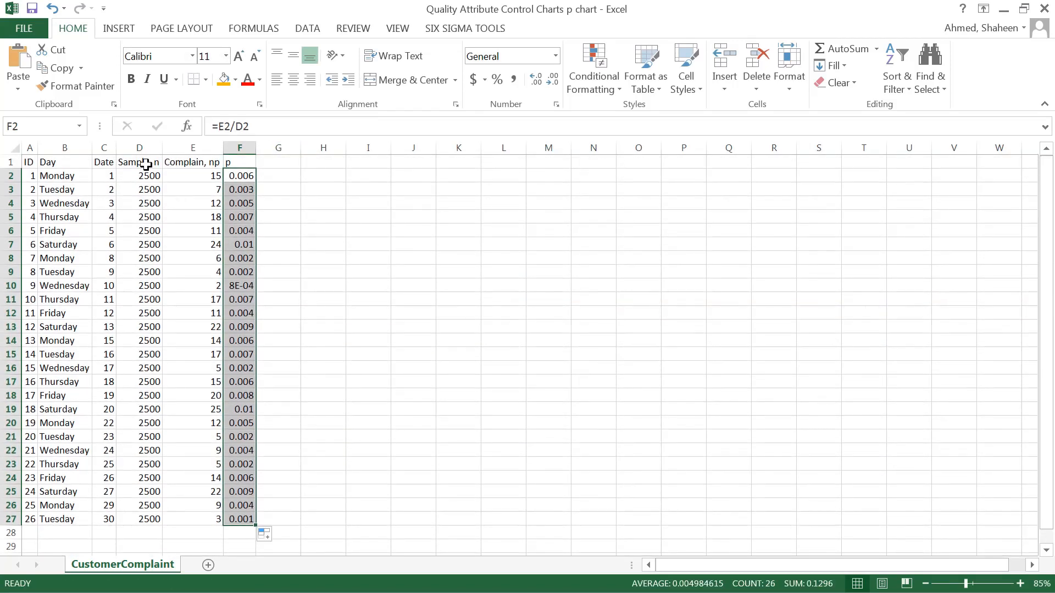
Enter the header "p_bar" in G1 for the average proportion column.
click(291, 159)
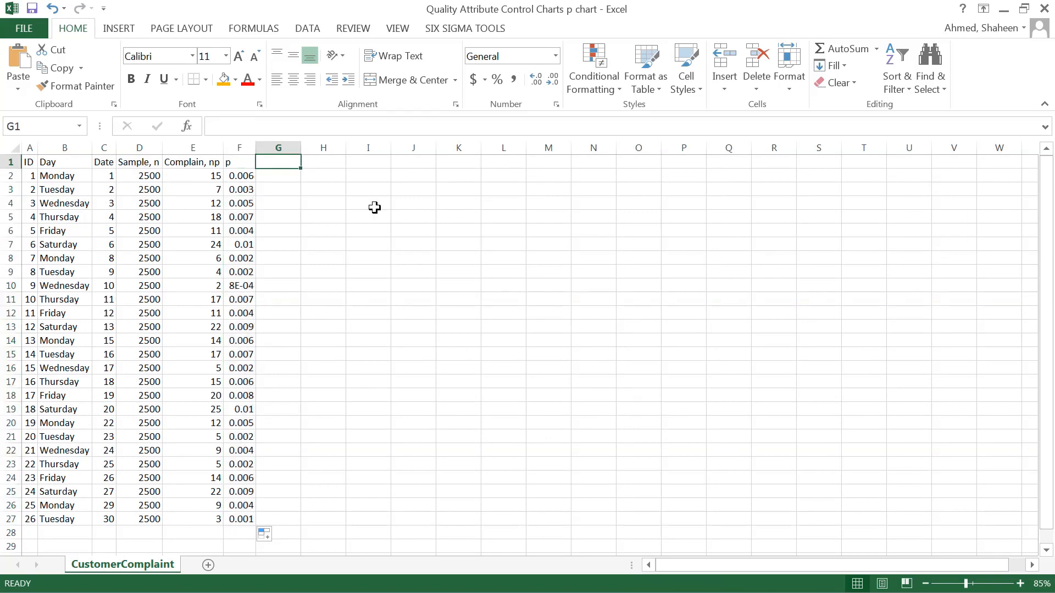
text(P)
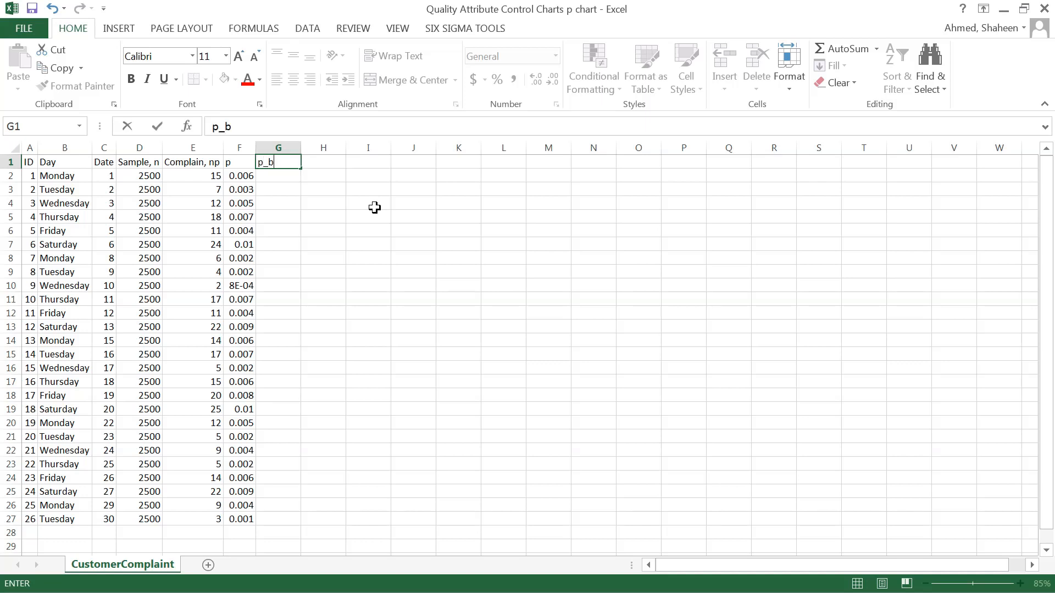
text(_bar)
key(Return)
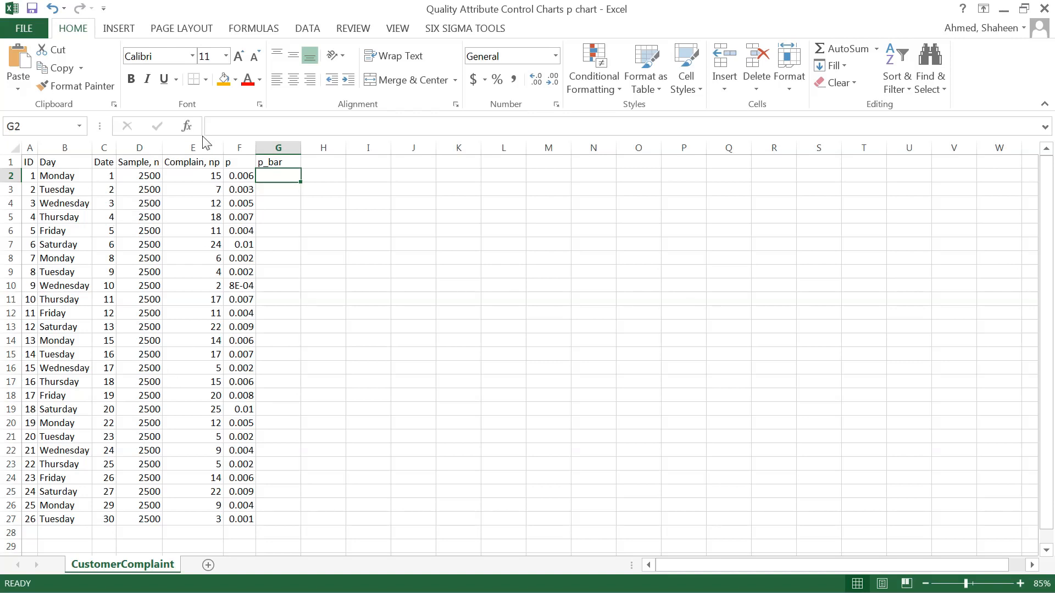
Total the complaints in E28 with a SUM formula over E2:E27.
click(202, 531)
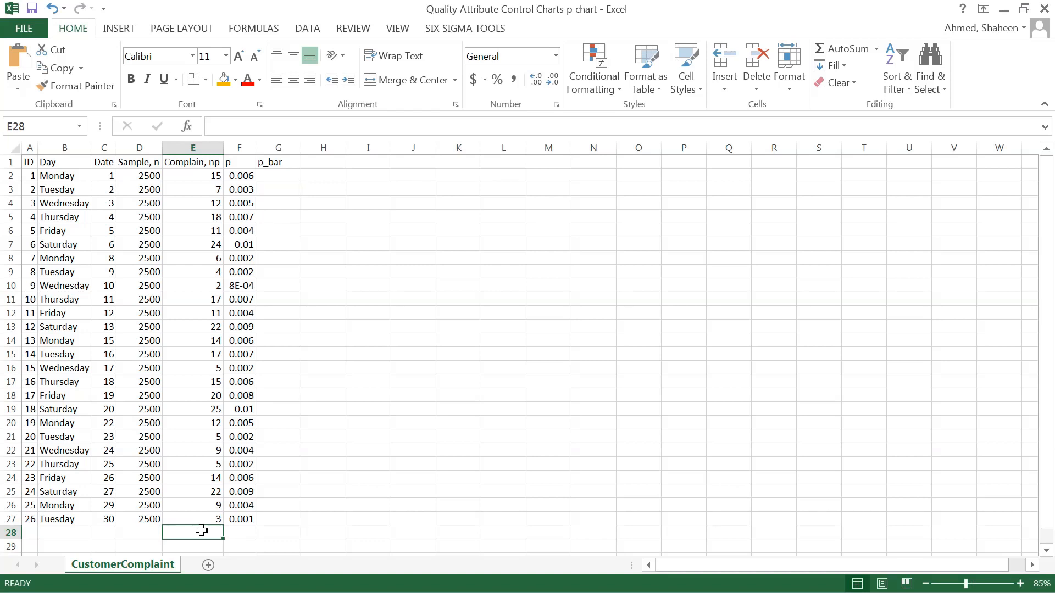
text(=)
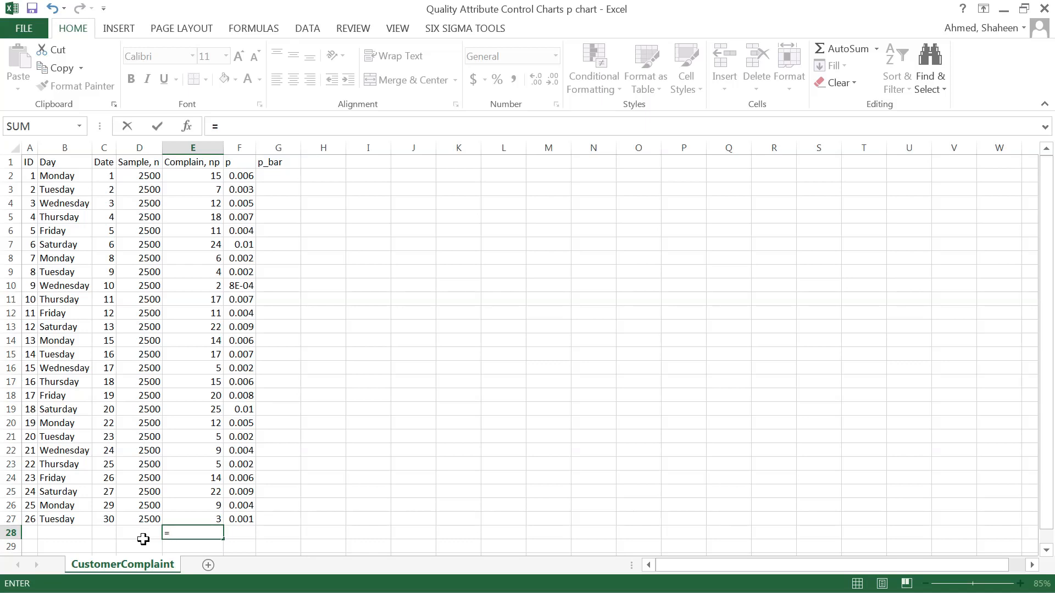
text(sum()
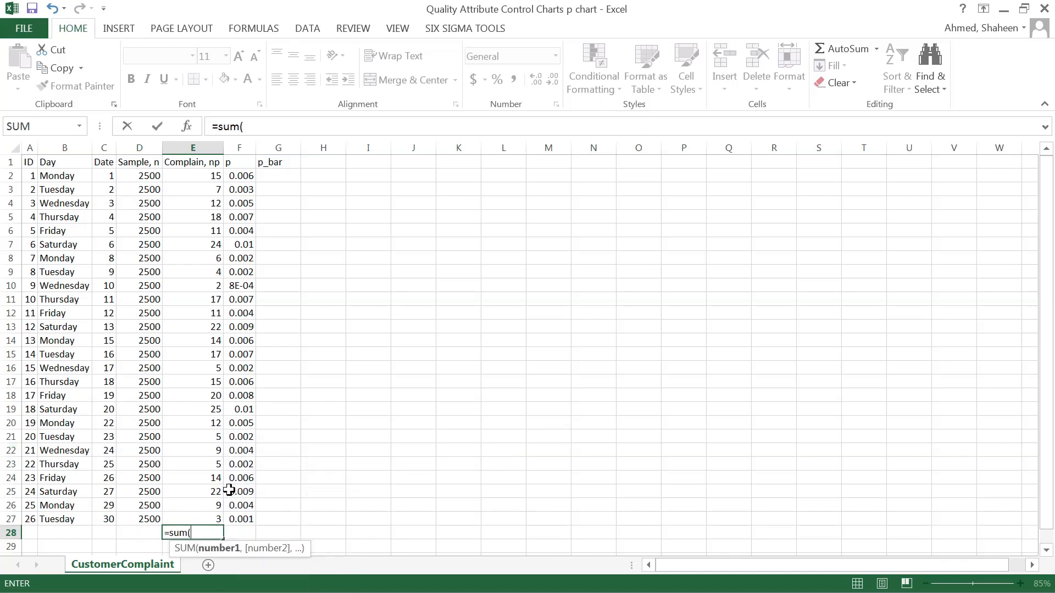
click(202, 516)
drag(205, 170, 207, 170)
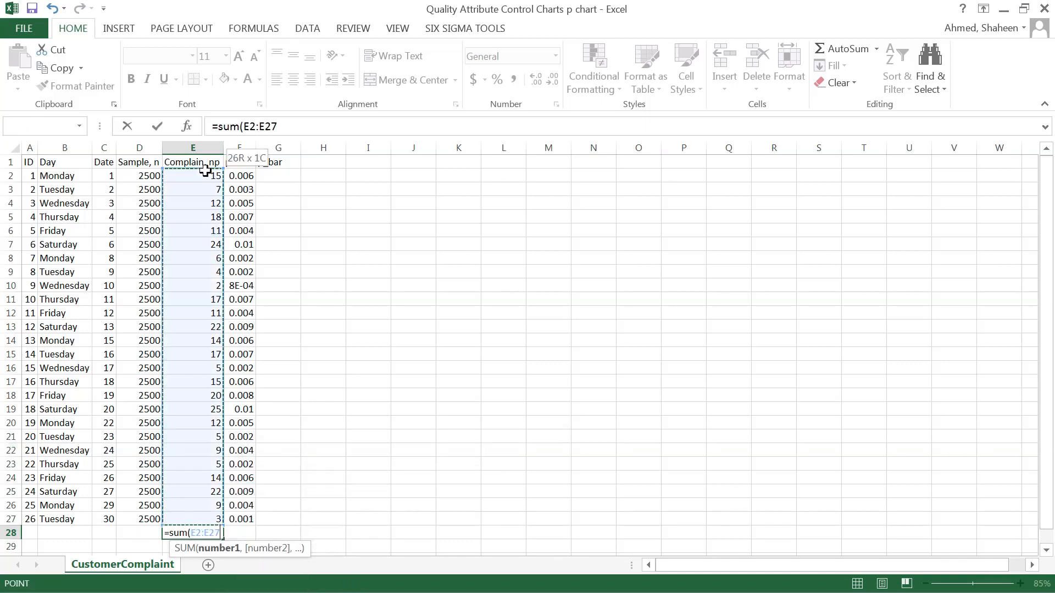
key(Return)
Copy the total formula from E28 into D28 to sum the sample sizes.
click(203, 530)
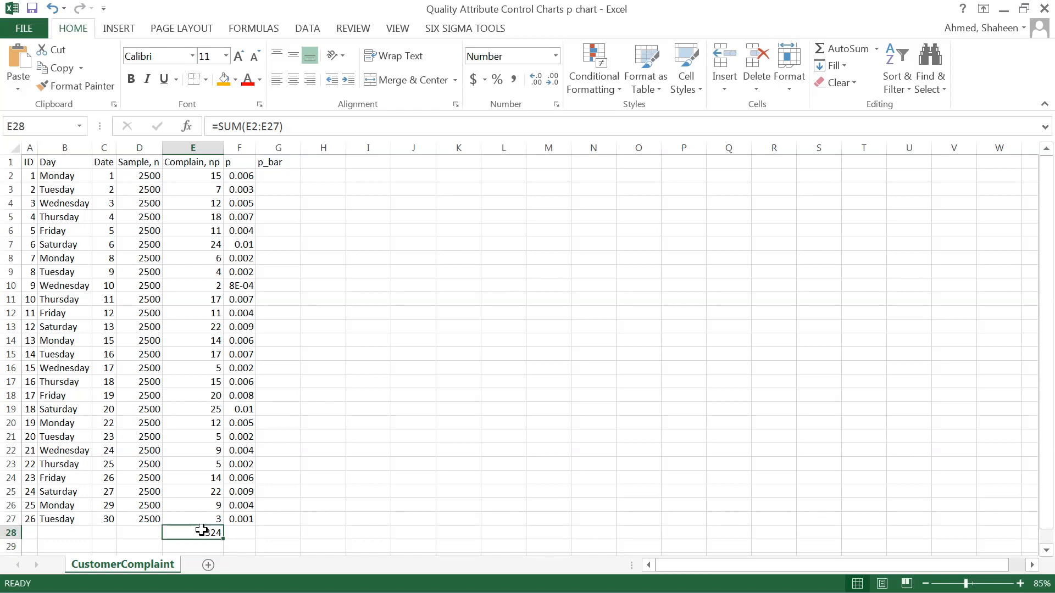
key(ctrl+c)
click(148, 533)
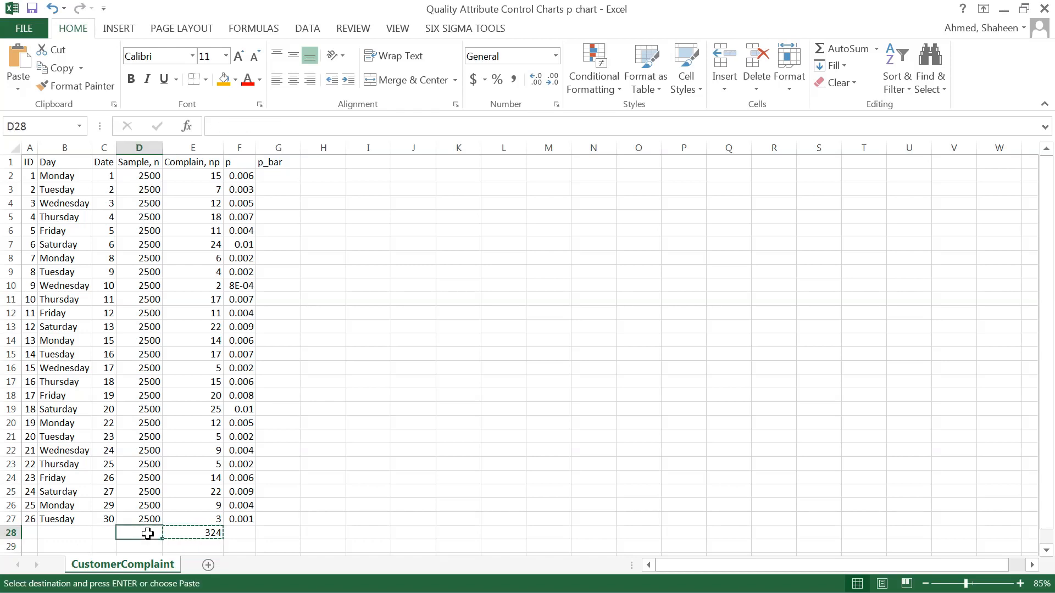
key(ctrl+v)
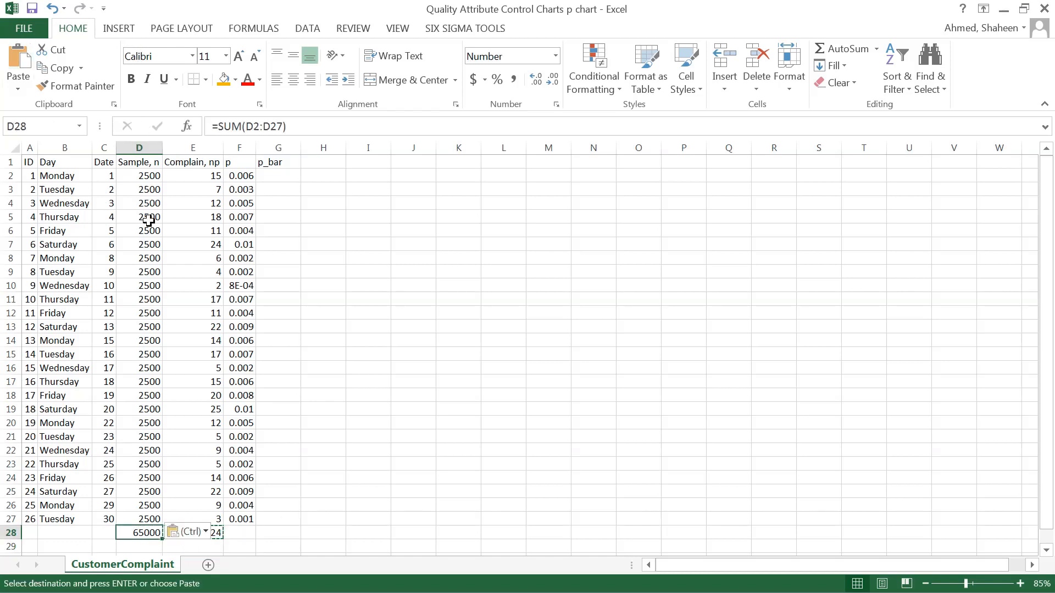
key(Escape)
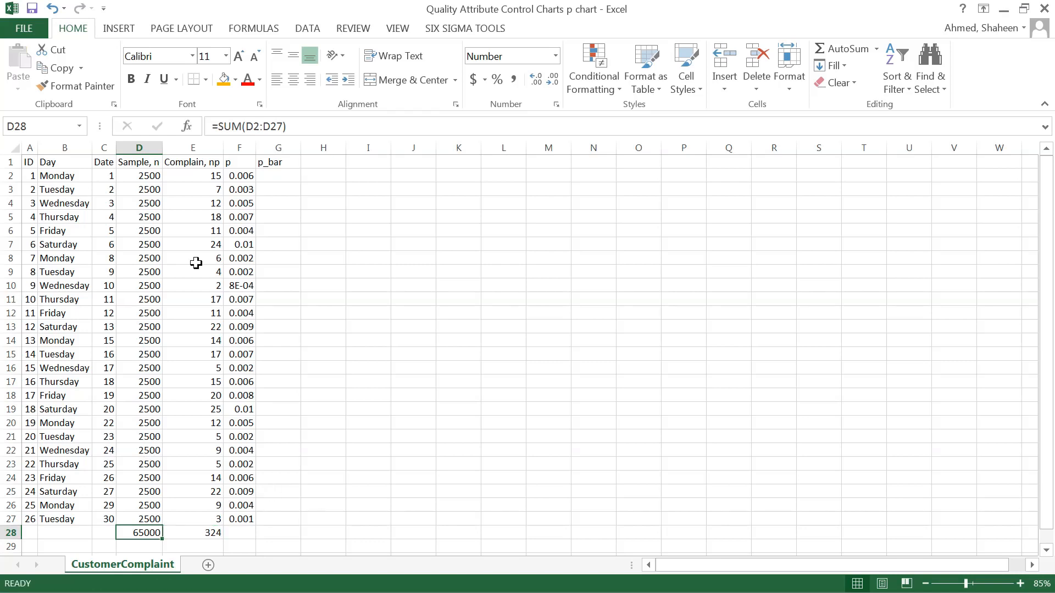
Enter =$E$28/$D$28 in G2 with absolute references and fill it down through G27.
click(281, 174)
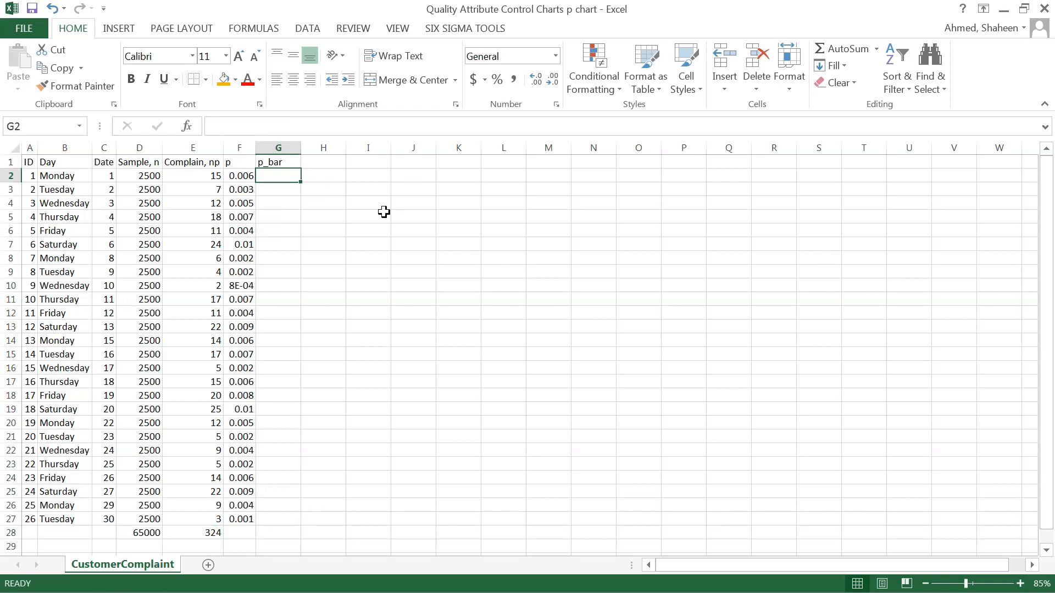
text(=)
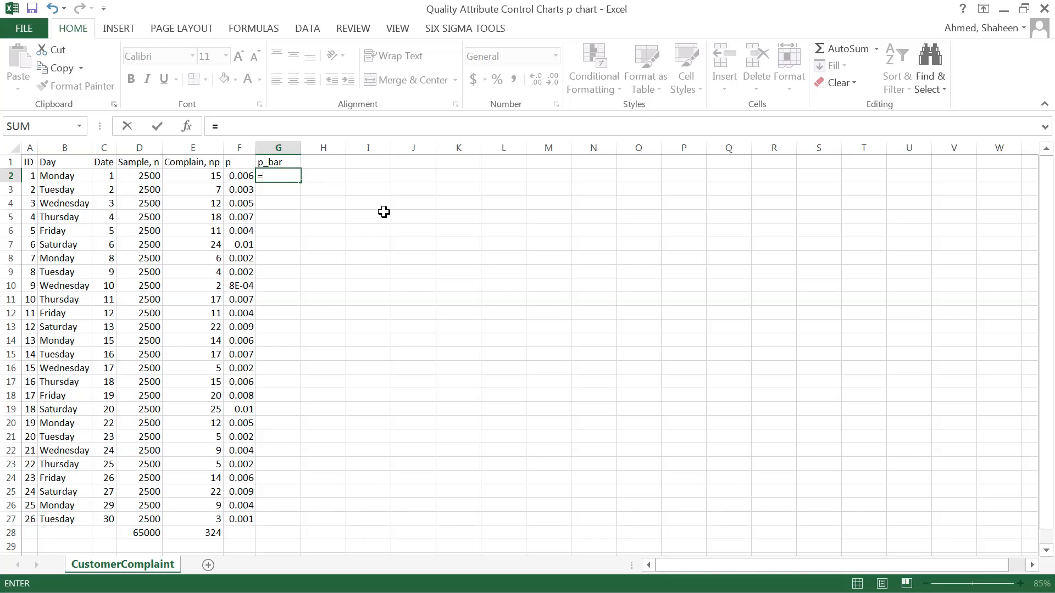
click(198, 532)
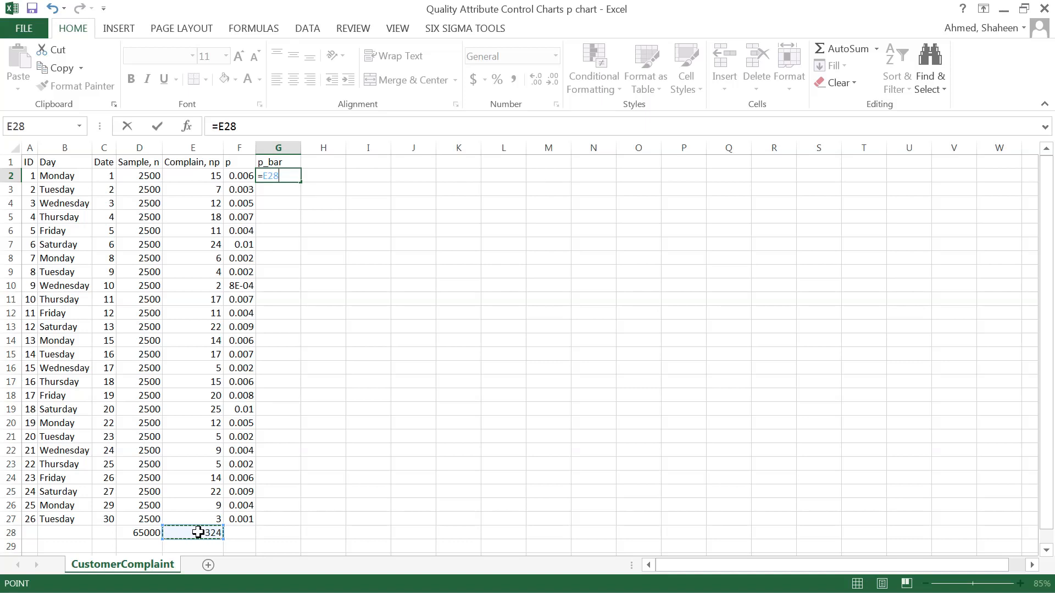
key(F4)
text(/)
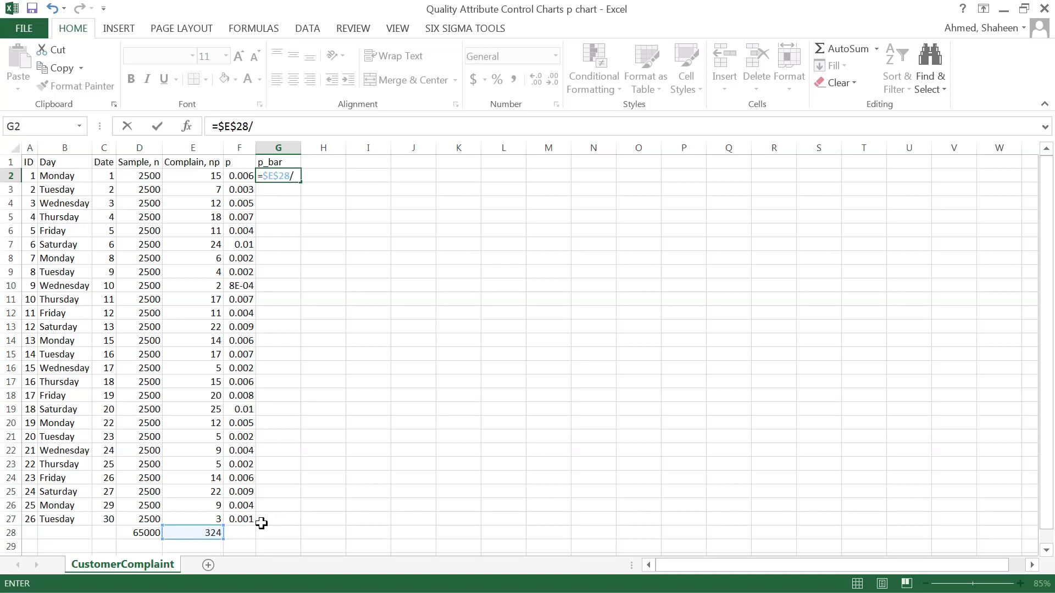
click(157, 532)
key(F4)
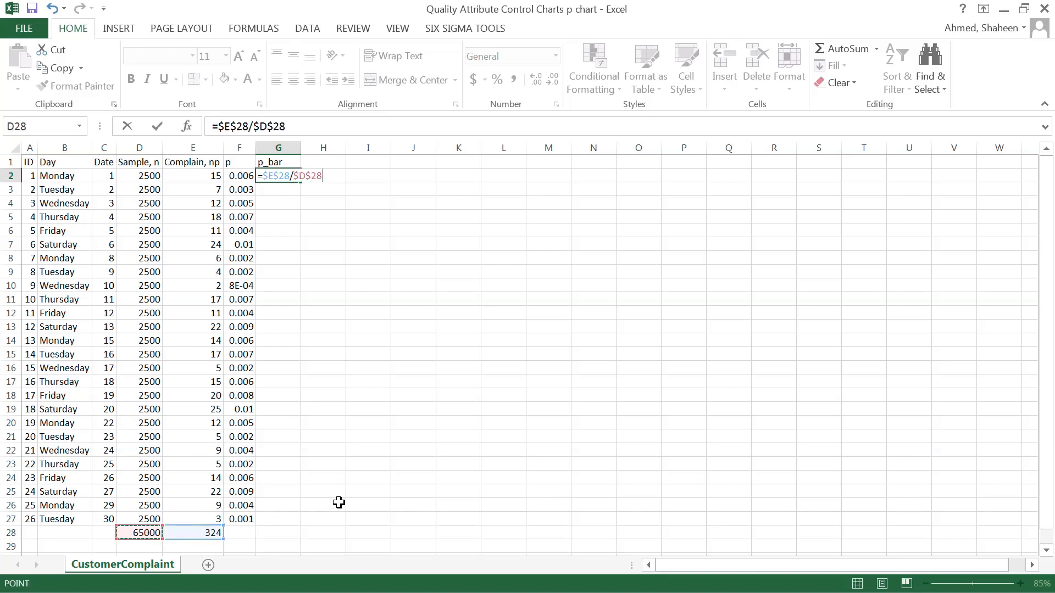
key(Return)
click(297, 176)
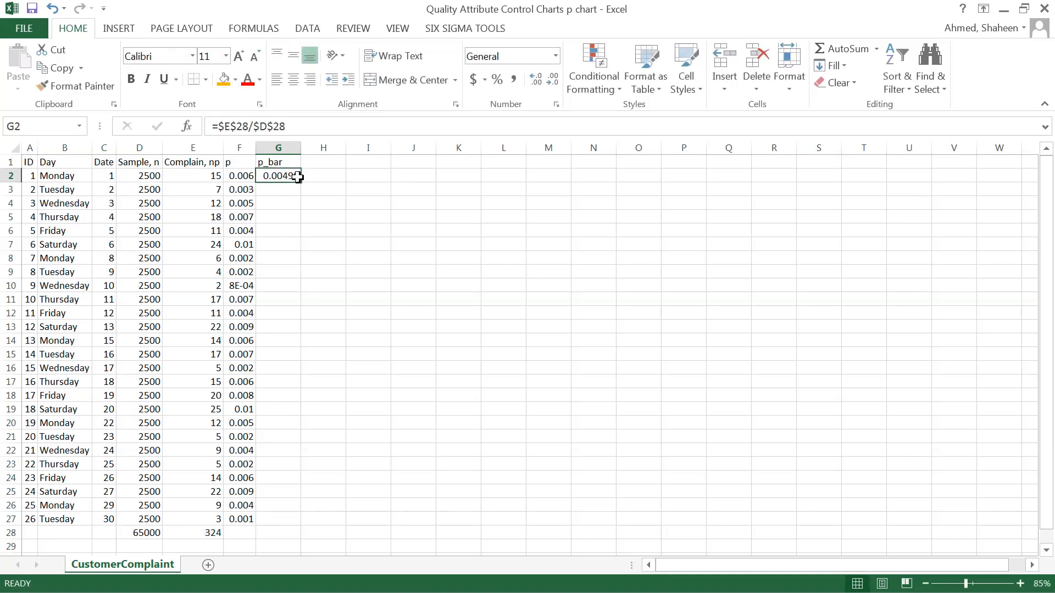
double_click(301, 180)
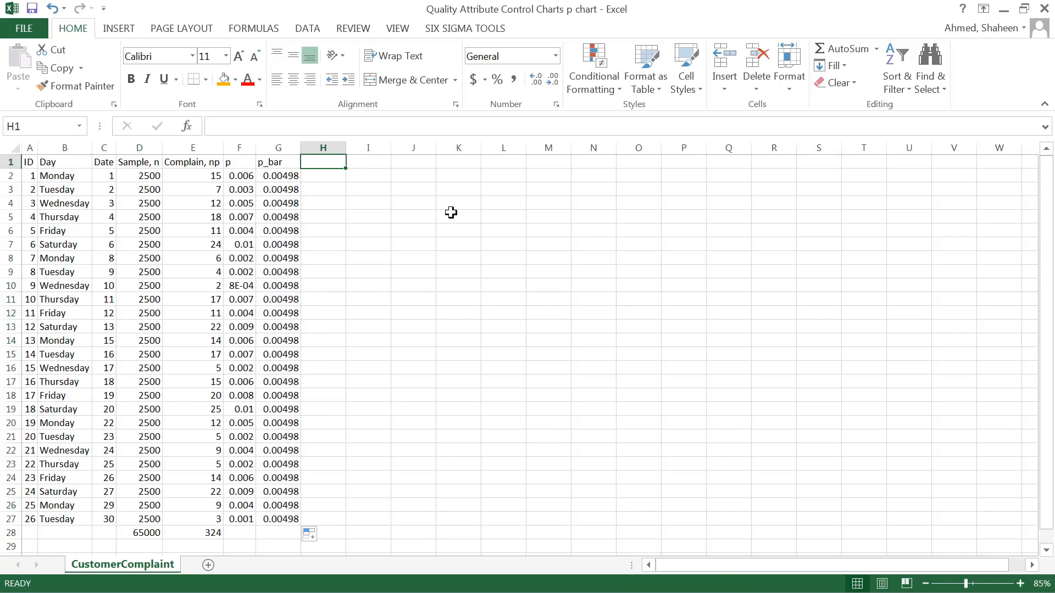
Enter the control limit headers "UCL_p" in H1 and "LCL_p" in I1.
text(UCL_p)
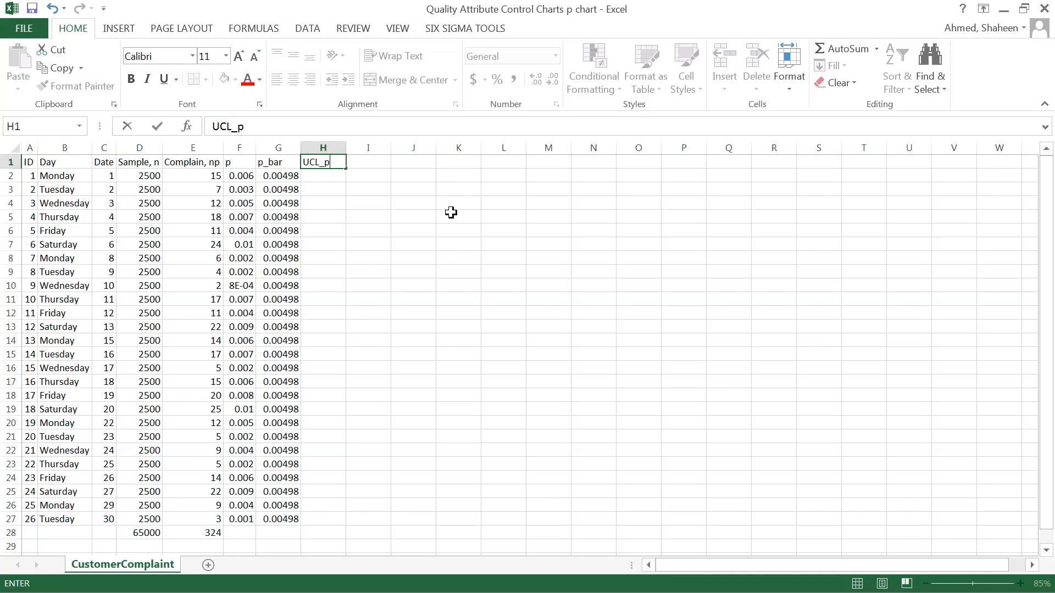
key(Tab)
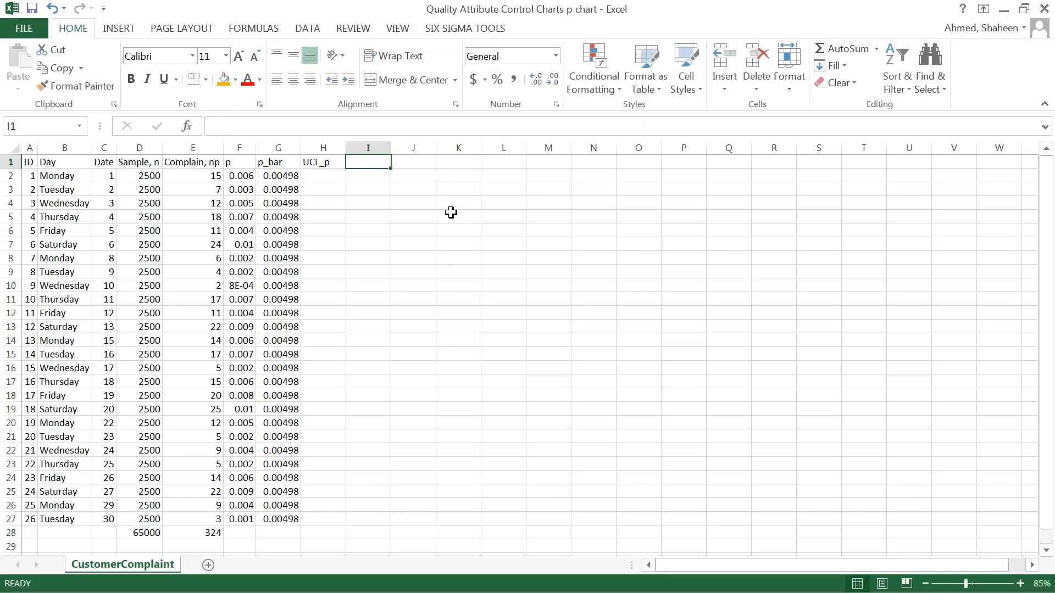
text(LCL)
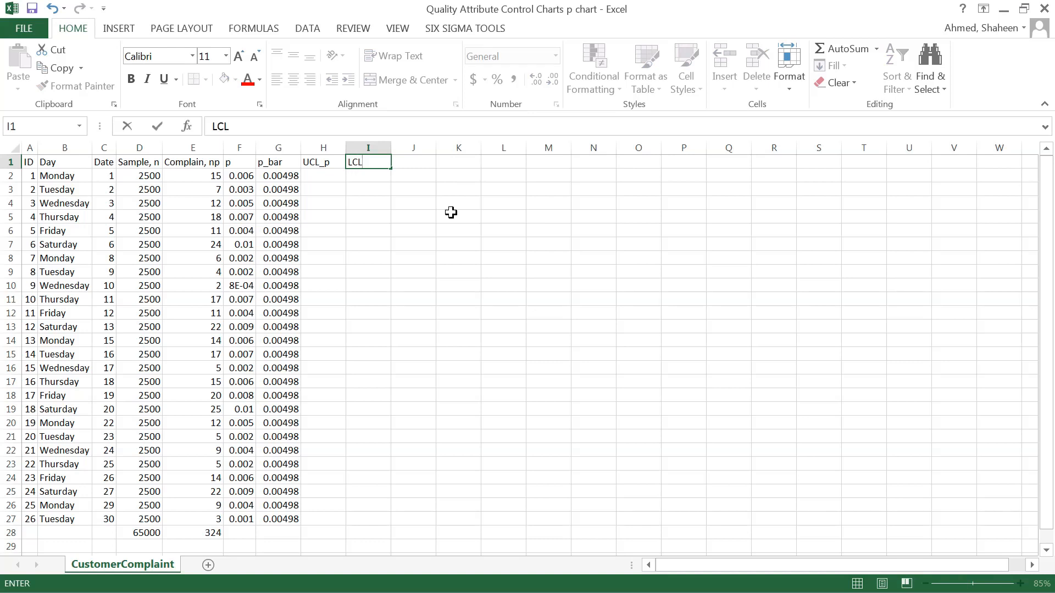
text(_p)
key(Return)
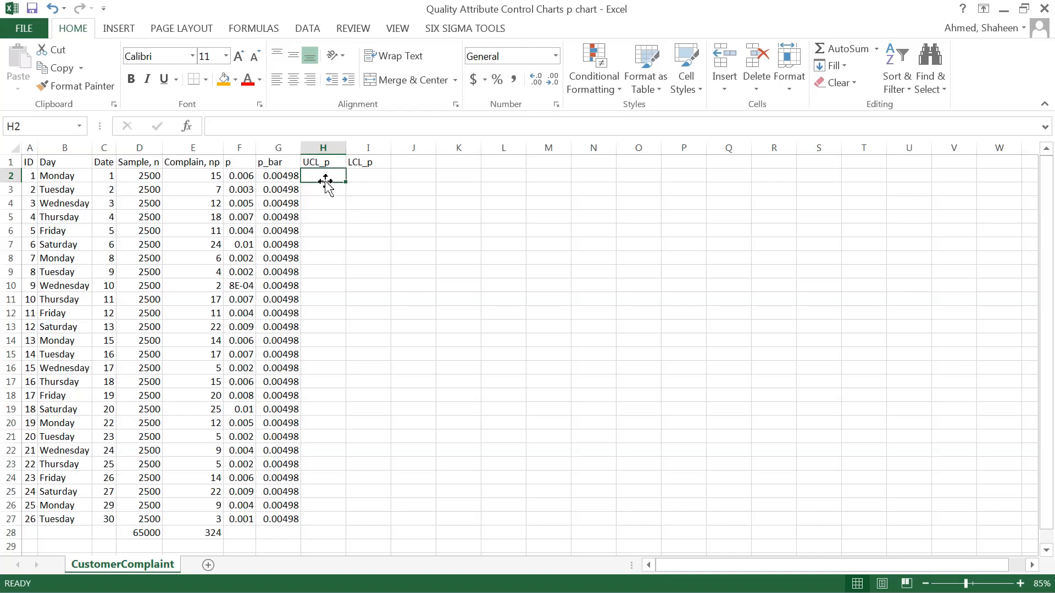
Paste the two copied control limit formula images at O1 and place the minus version below the plus version.
key(alt+Tab)
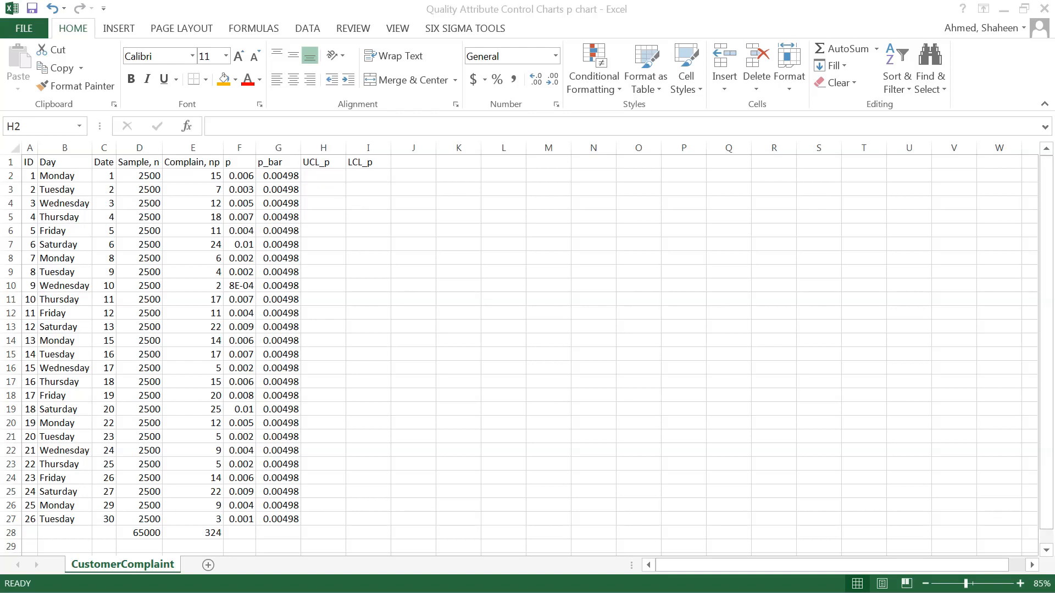
click(642, 133)
click(626, 162)
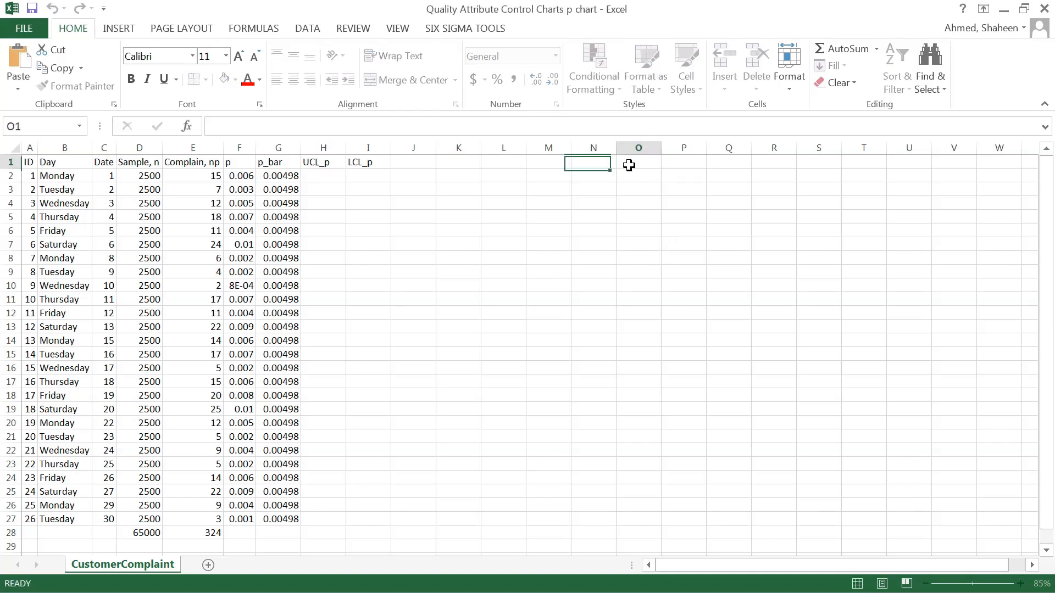
key(ctrl+v)
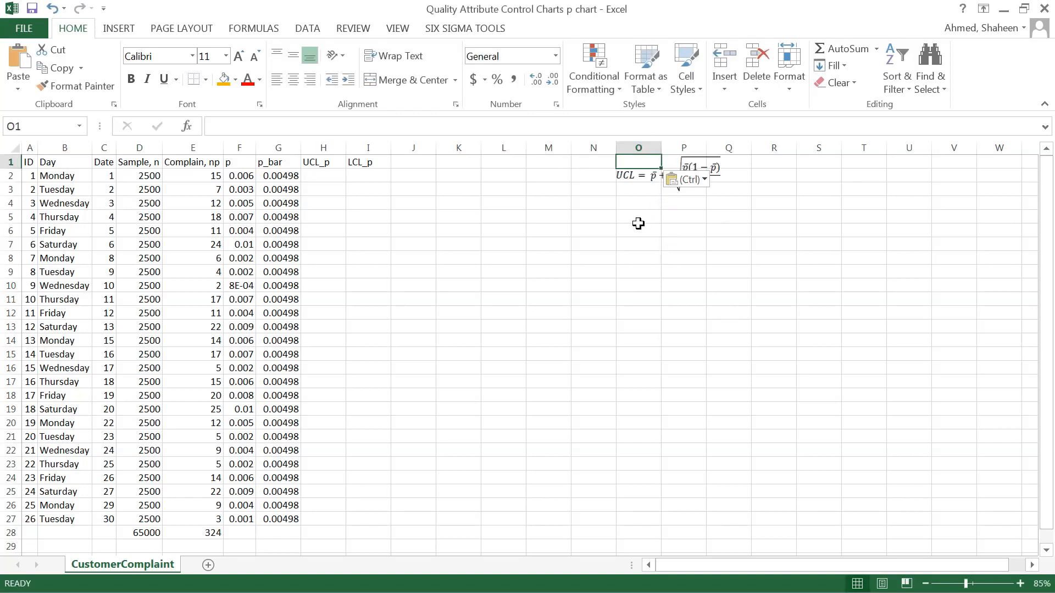
drag(648, 184, 650, 231)
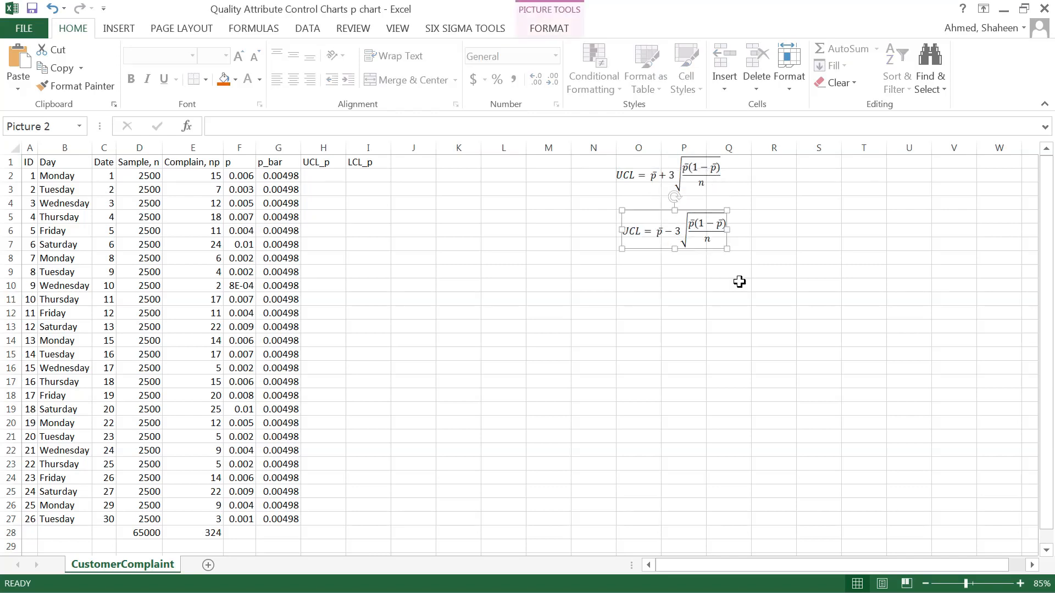
click(806, 284)
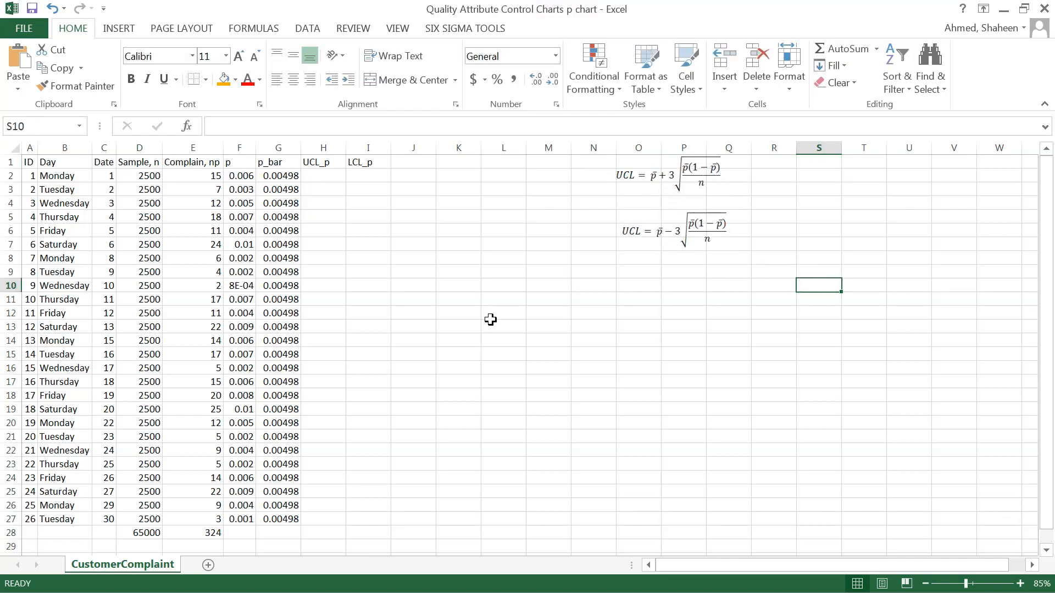
Line up the minus-version formula image directly beneath the plus-version image.
ctrl+scroll(491, 321, up, 2)
ctrl+scroll(608, 317, down, 1)
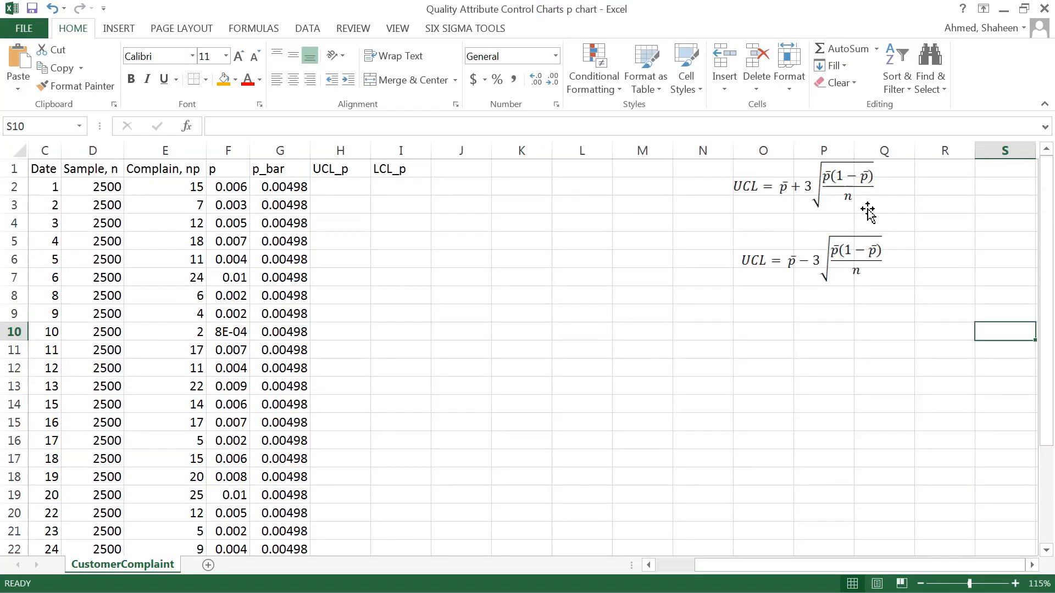
ctrl+scroll(819, 245, up, 2)
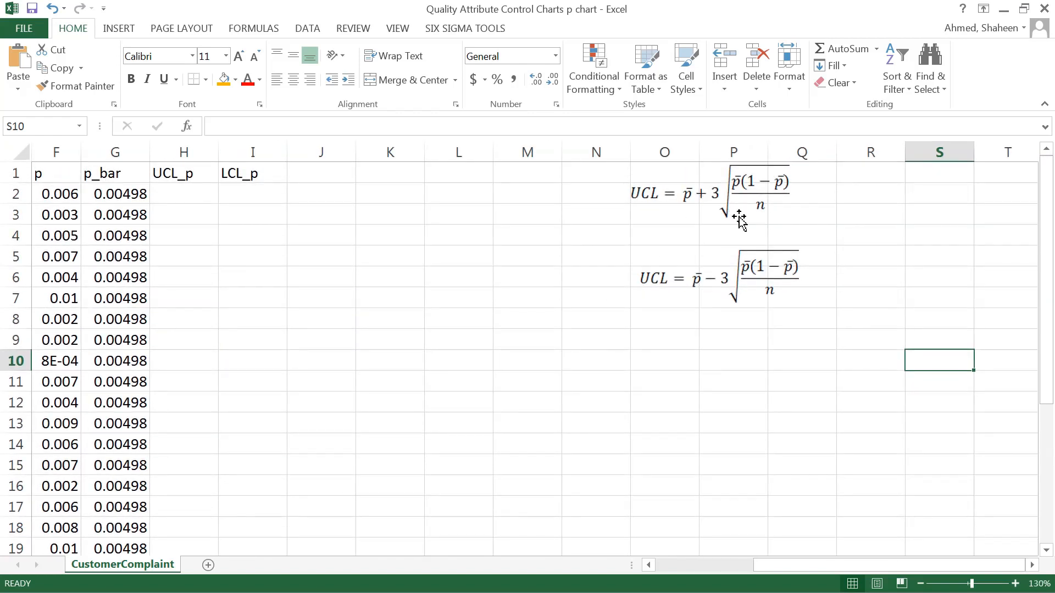
mouse_move(666, 280)
mouse_down()
mouse_move(643, 278)
mouse_move(658, 275)
mouse_up()
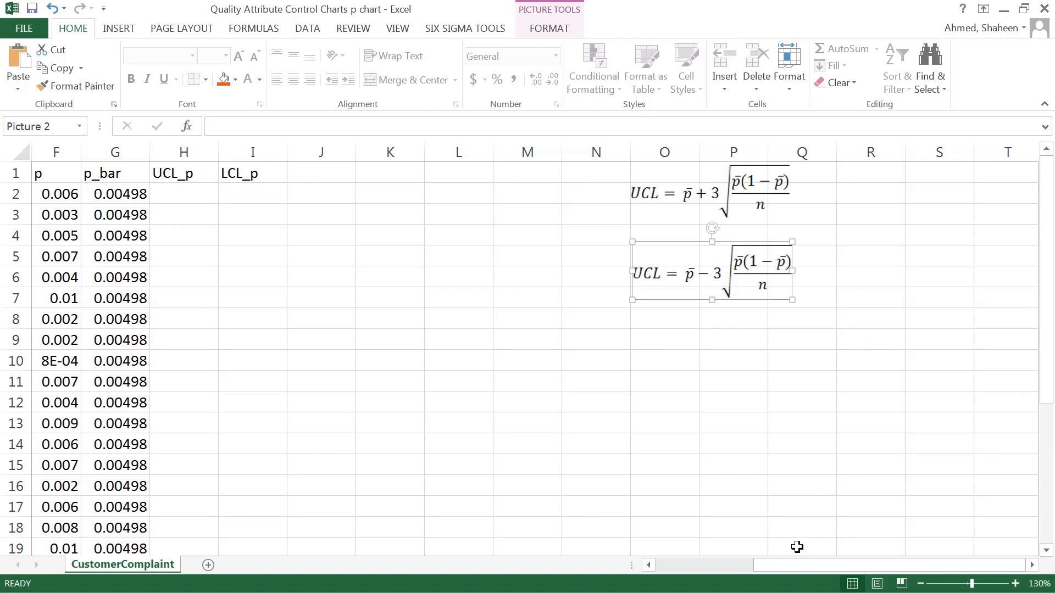
Enter the upper control limit formula =G2+3*SQRT(G2*(1-G2)/D2) in H2.
drag(799, 567, 742, 572)
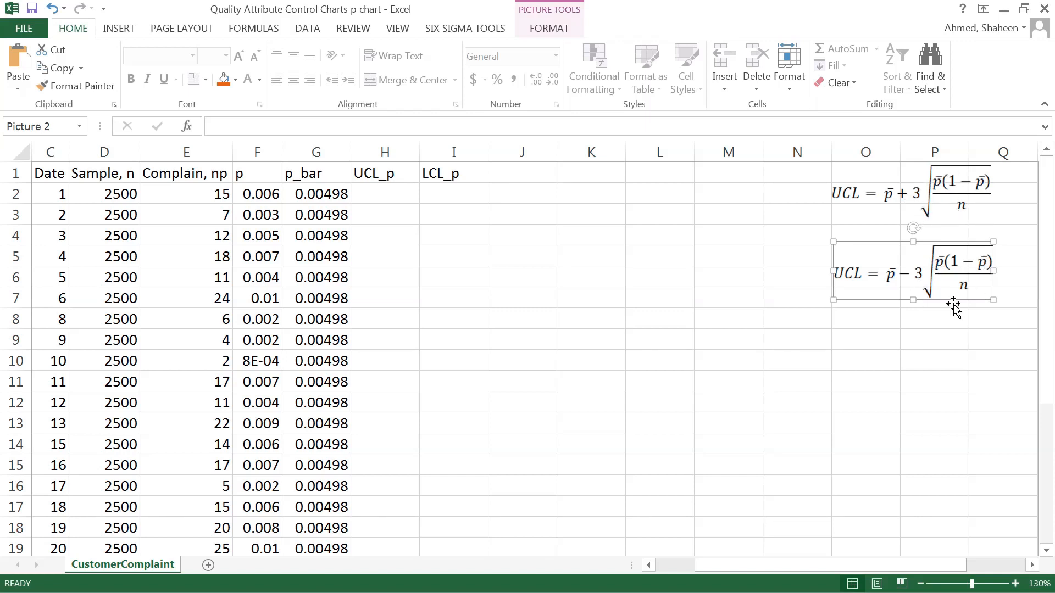
click(396, 193)
text(=)
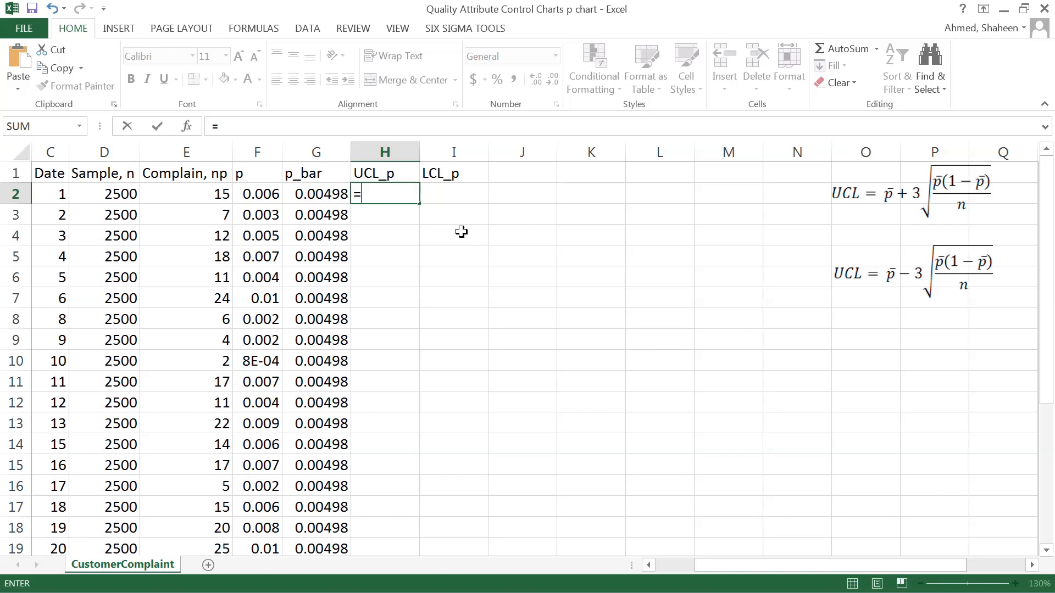
click(318, 194)
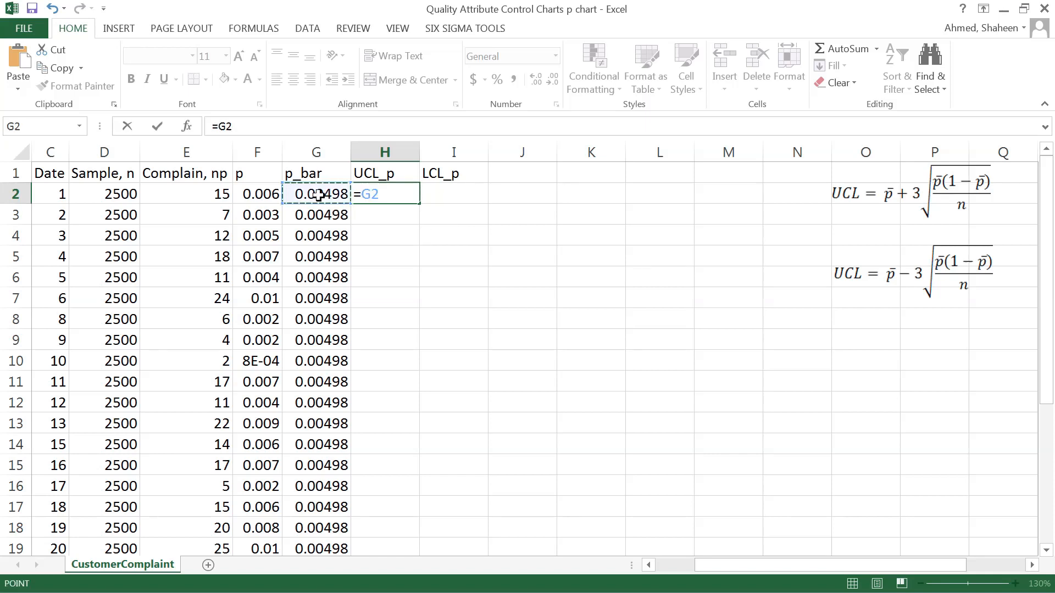
text(+3*)
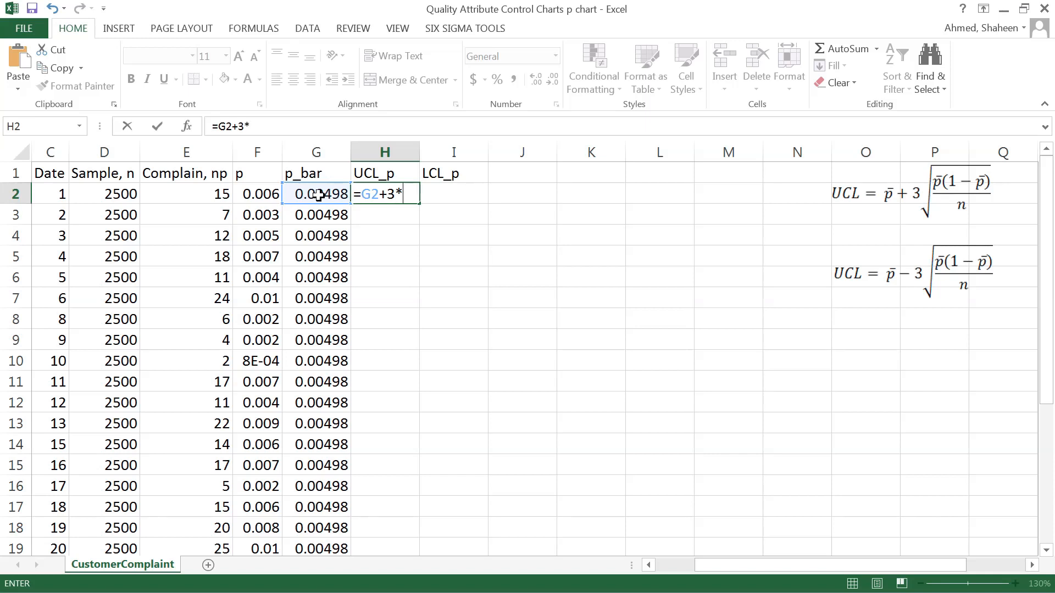
text(sqrt)
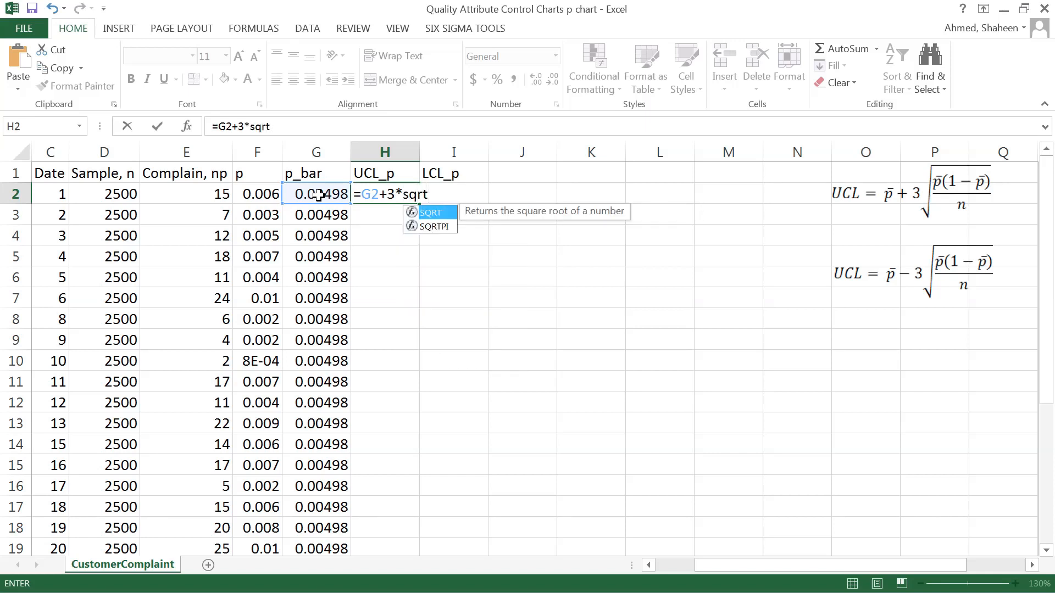
text(()
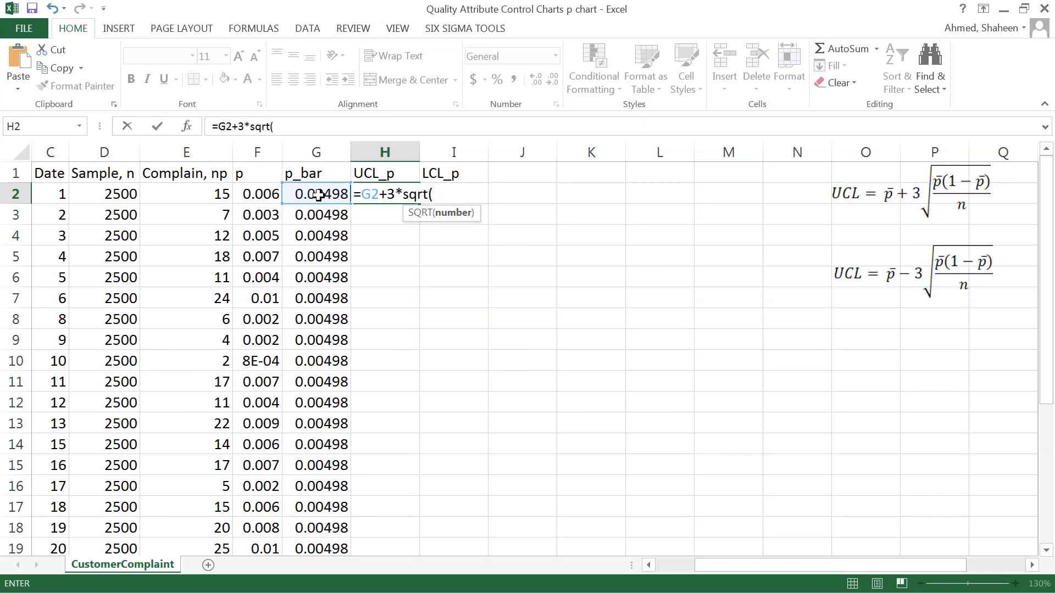
click(319, 195)
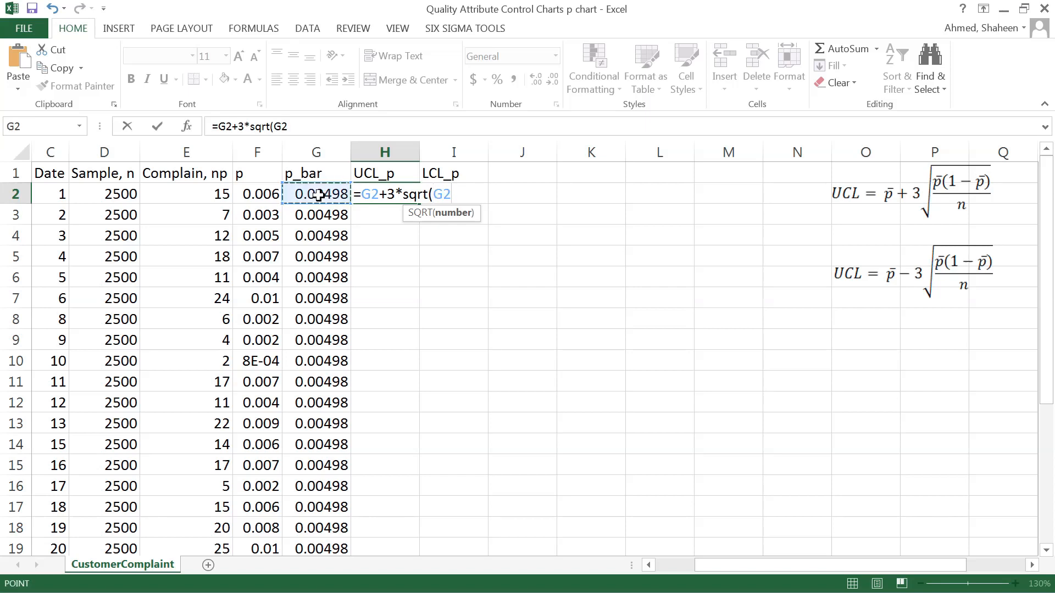
text(*()
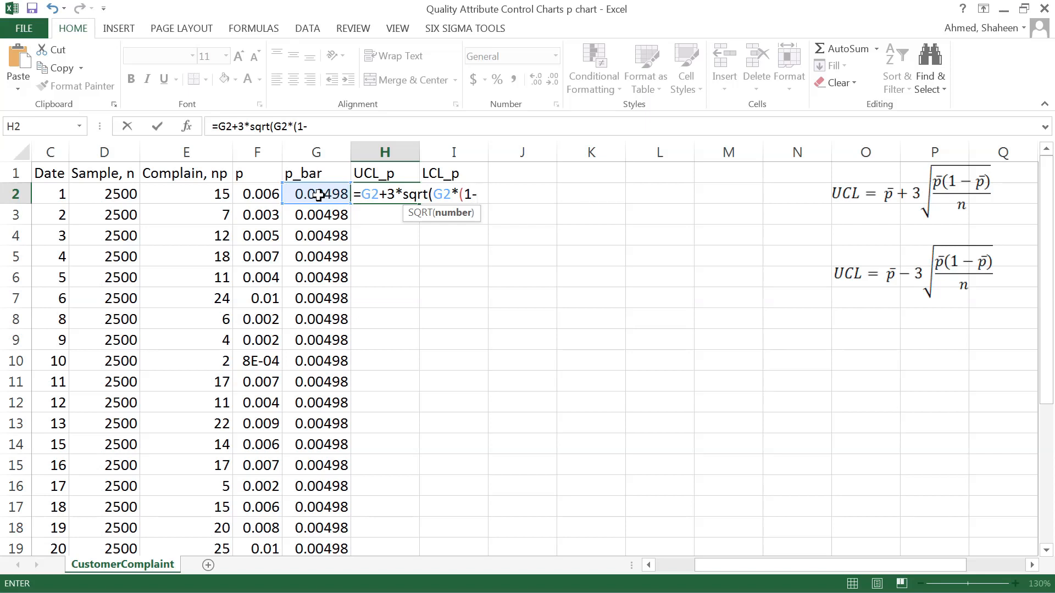
text(1-)
click(318, 195)
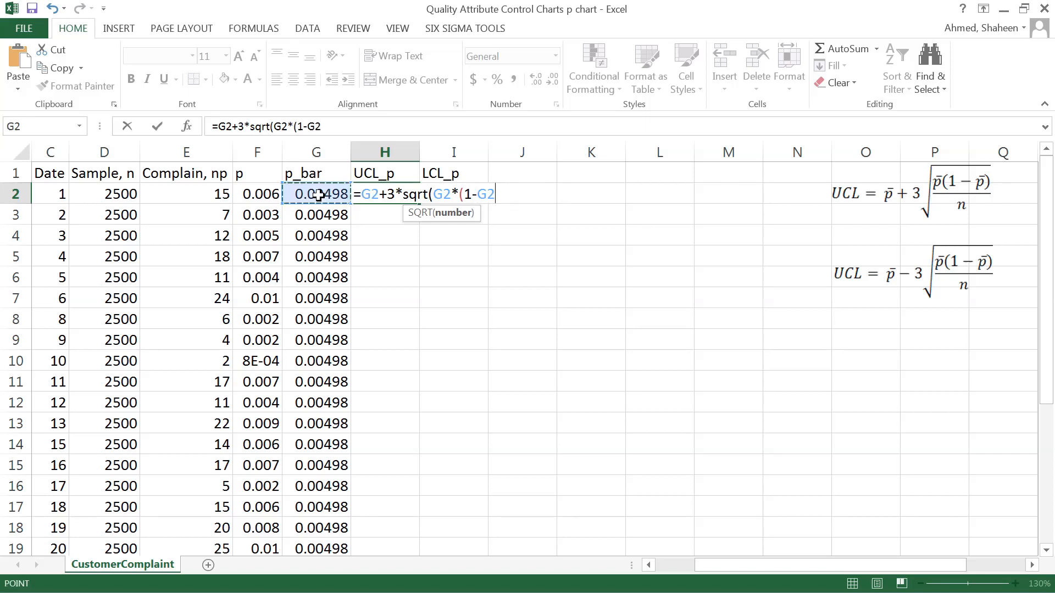
text())
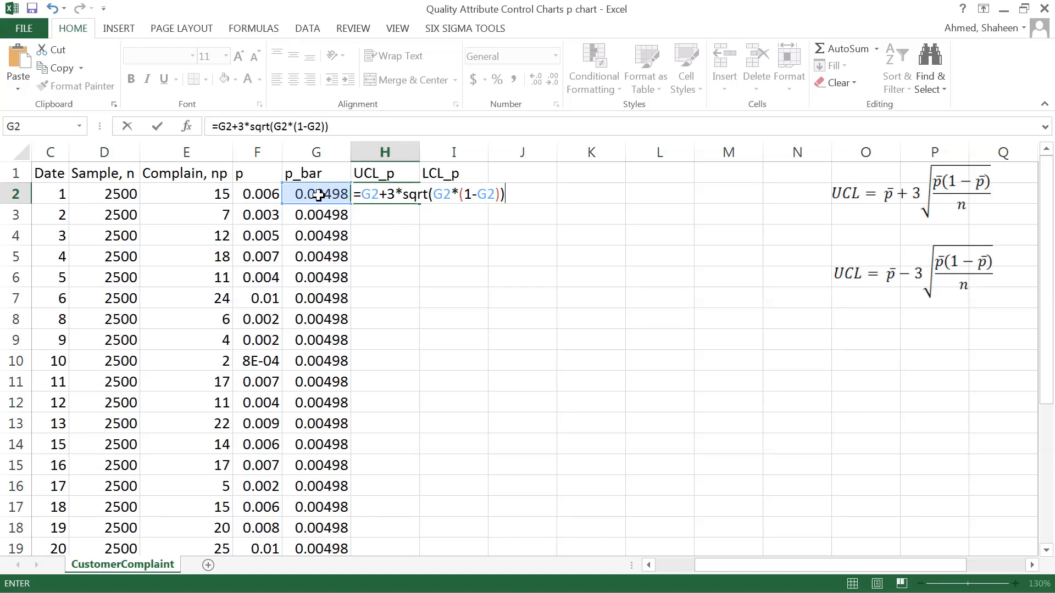
click(499, 194)
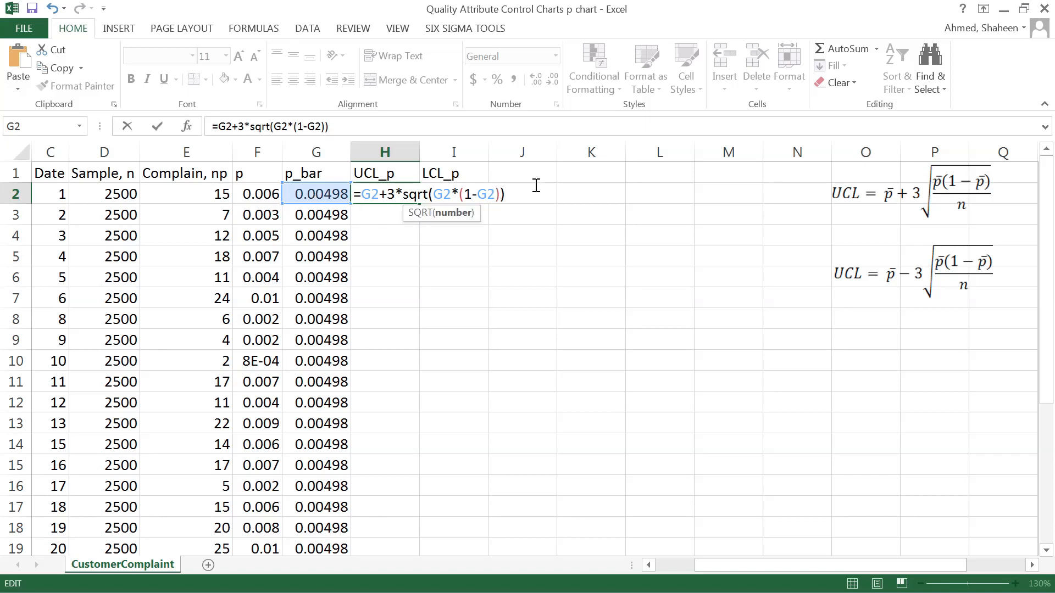
text(/)
click(104, 194)
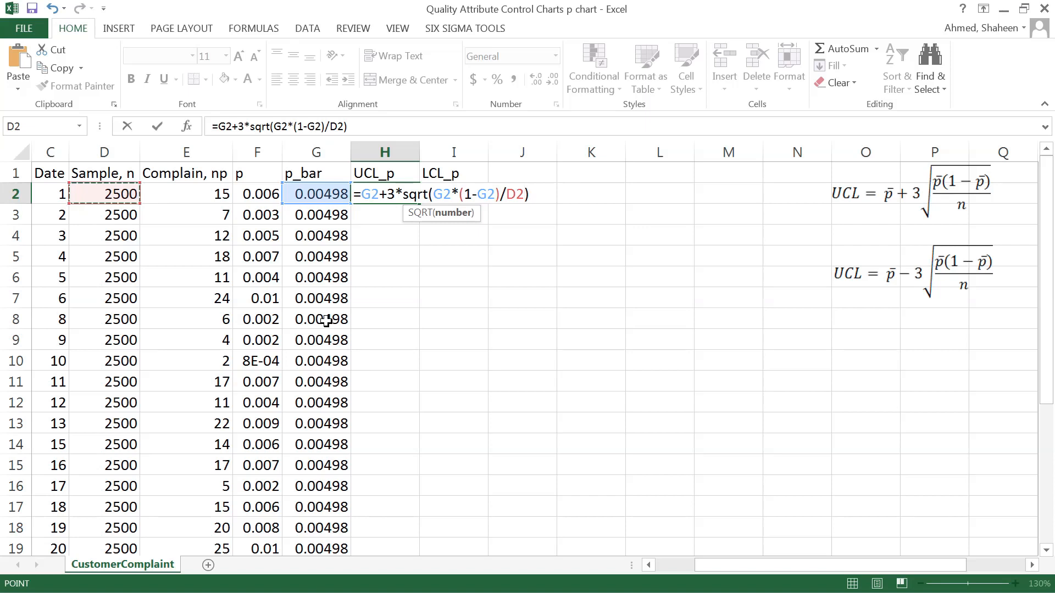
key(Return)
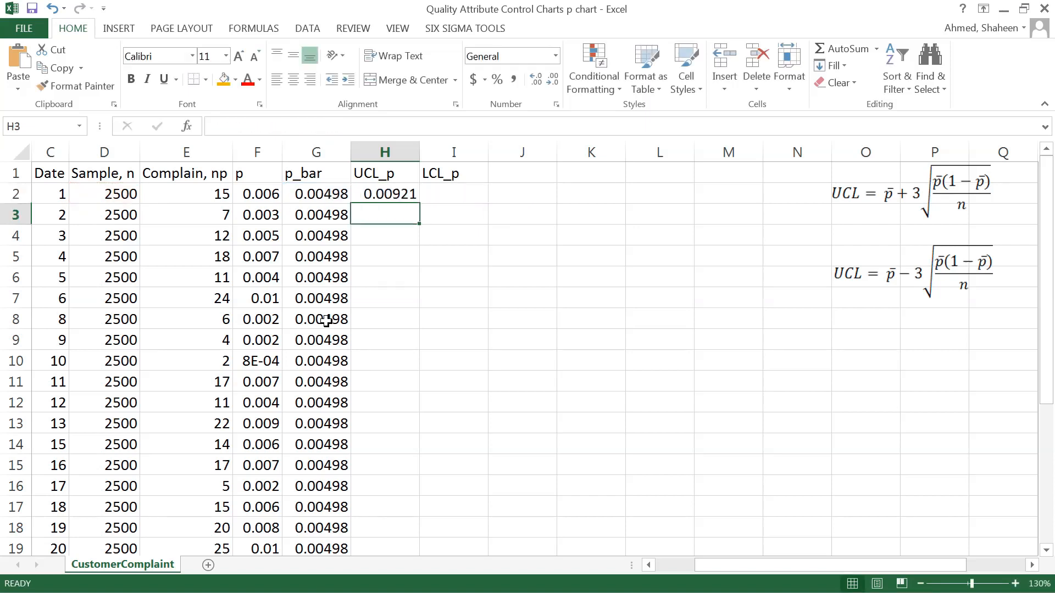
Fill the upper control limit formula from H2 down through H27.
click(395, 195)
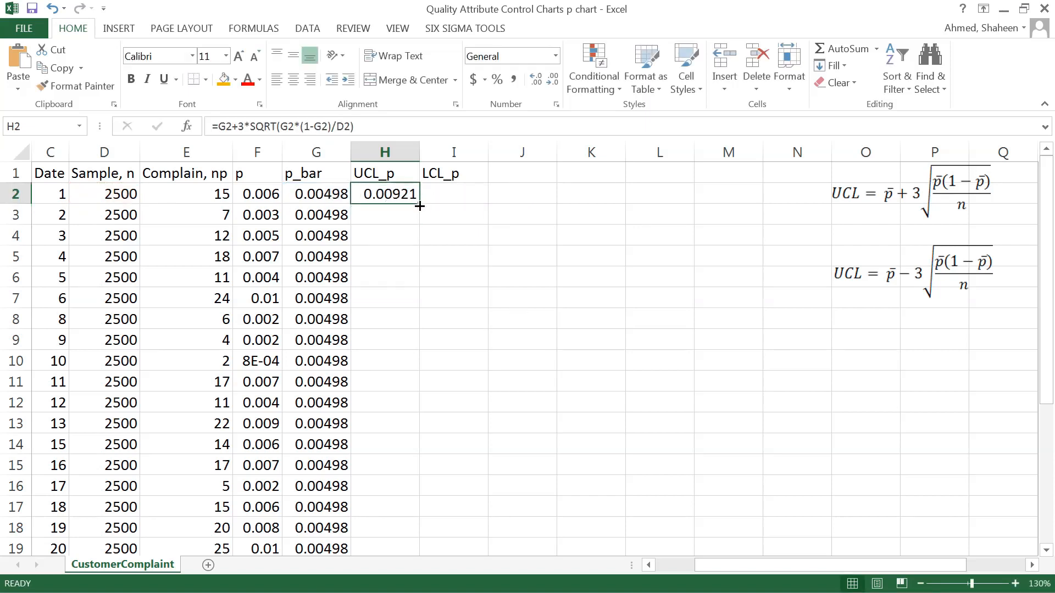
double_click(419, 206)
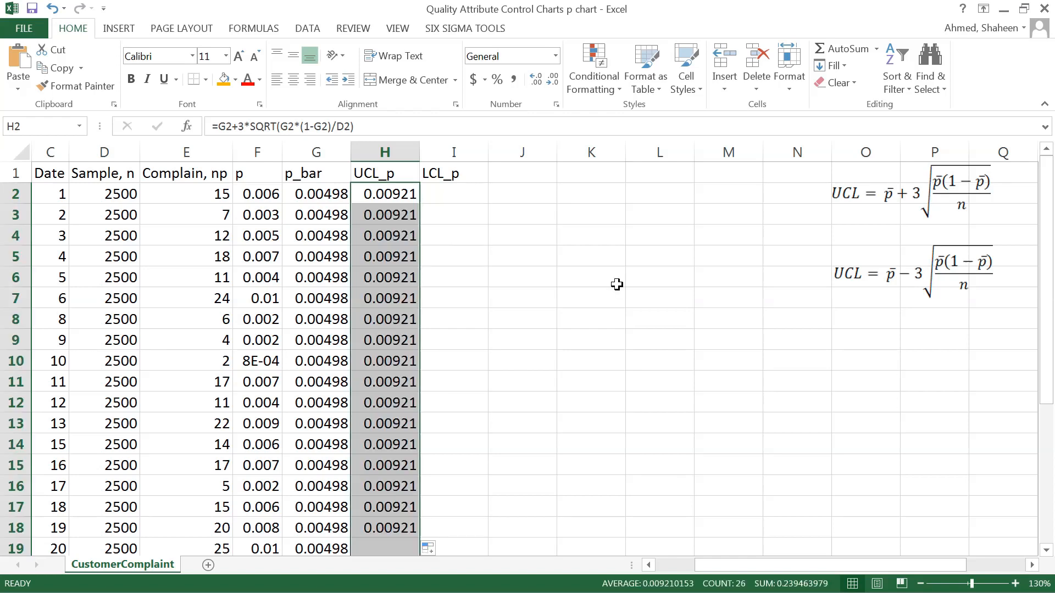
scroll(617, 284, down, 5)
scroll(617, 284, up, 5)
click(392, 189)
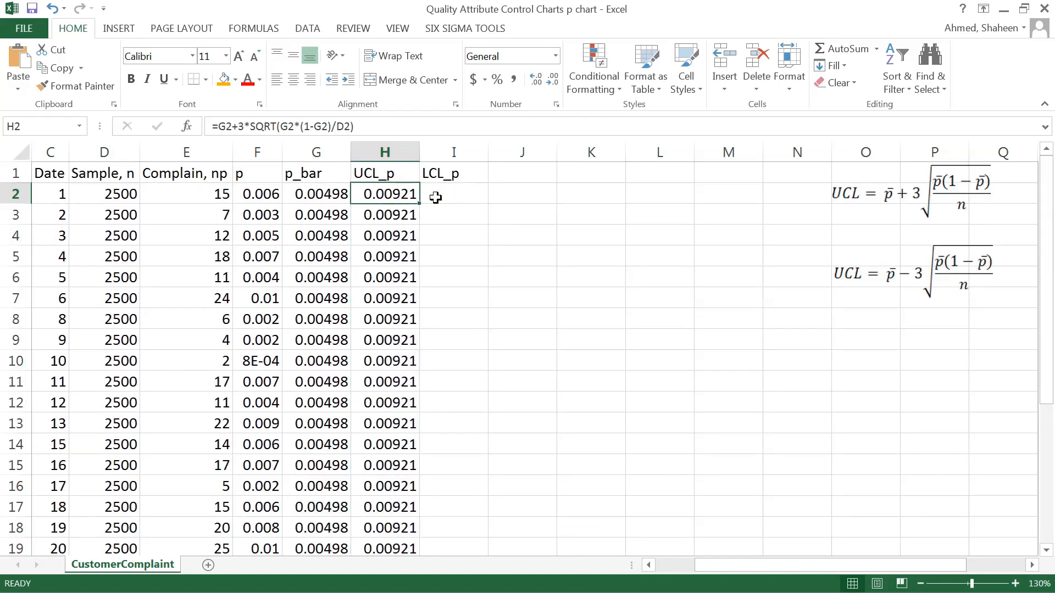
Enter the lower control limit formula =G2-3*SQRT(G2*(1-G2)/D2) in I2.
click(448, 196)
text(=)
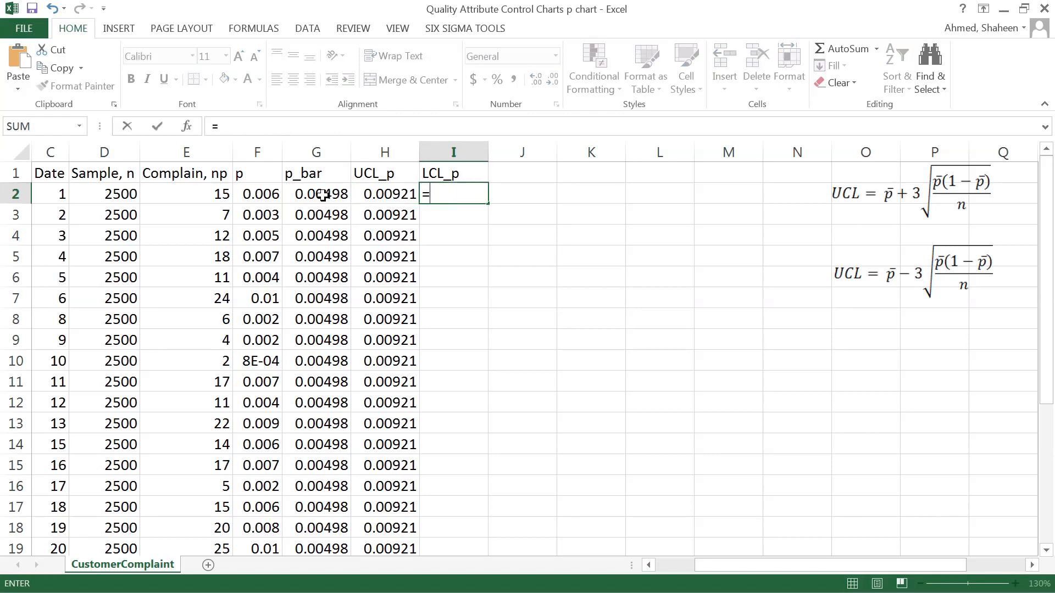
click(323, 194)
text(-3*)
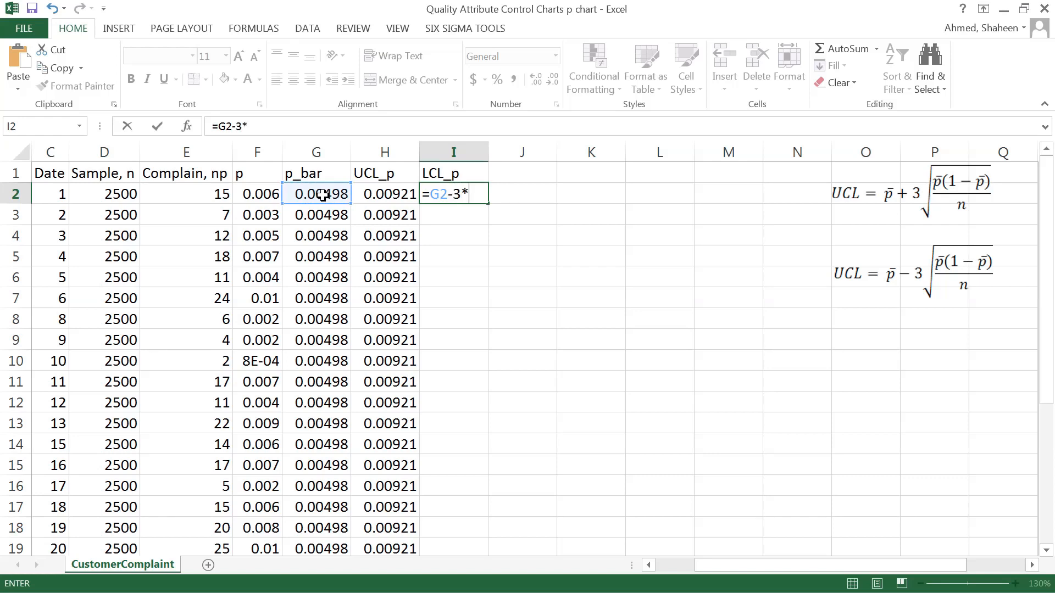
text(sqrt)
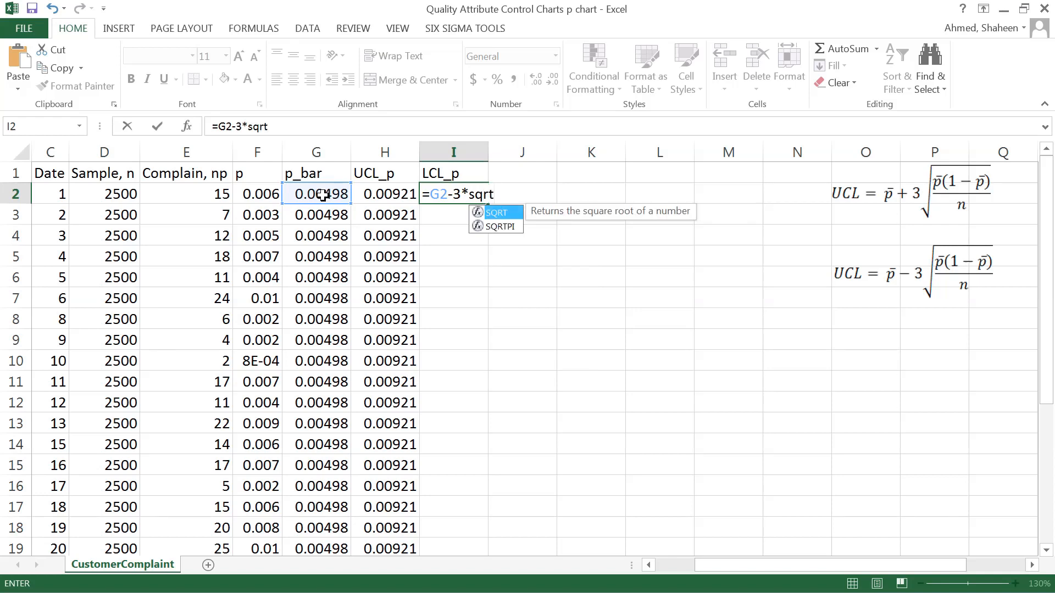
text(()
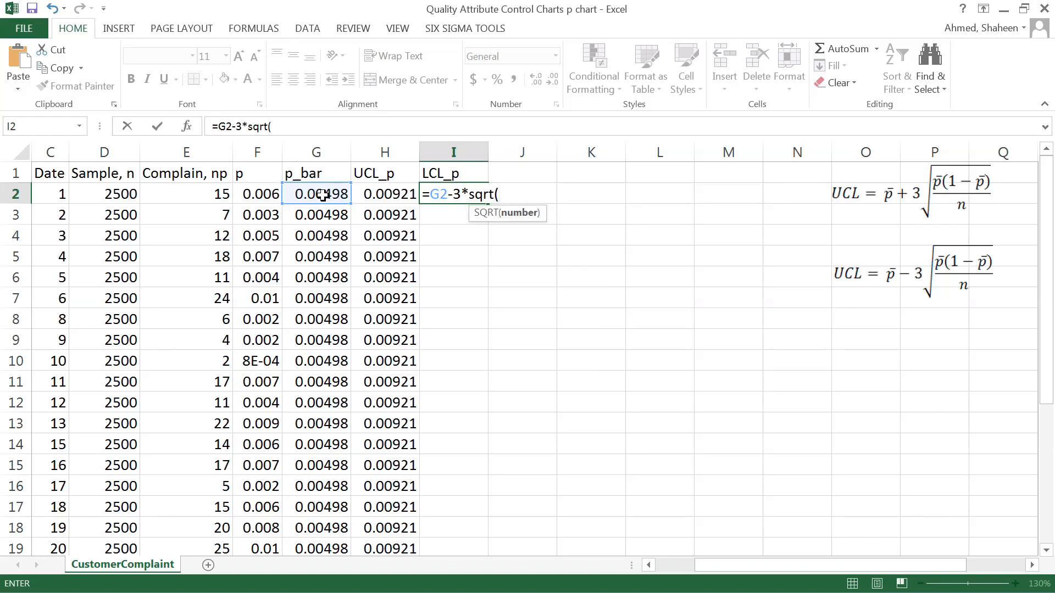
click(322, 195)
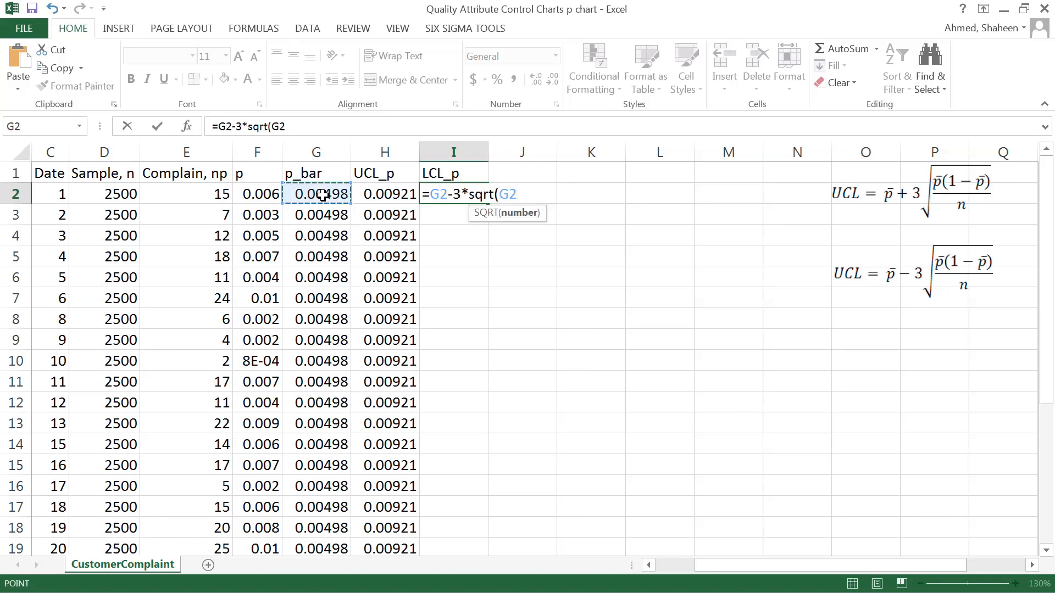
text(*)
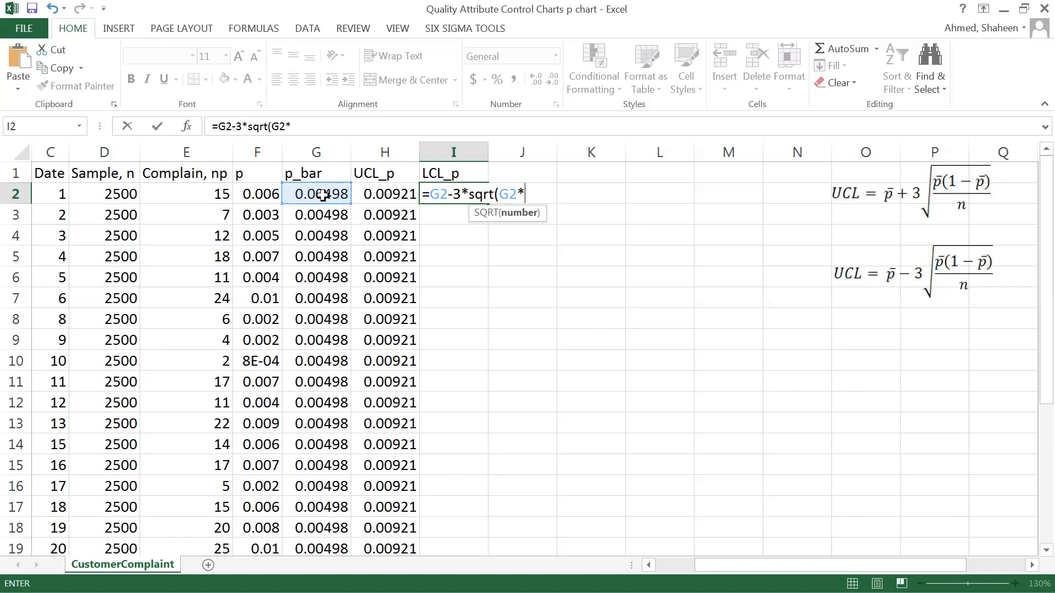
text((1-)
click(323, 195)
text(/)
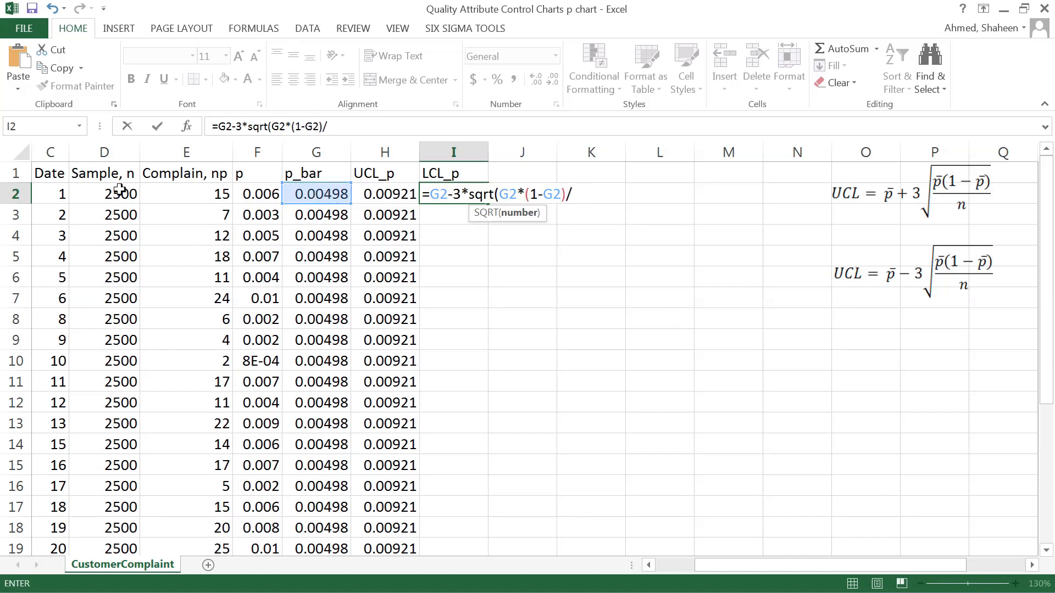
click(118, 190)
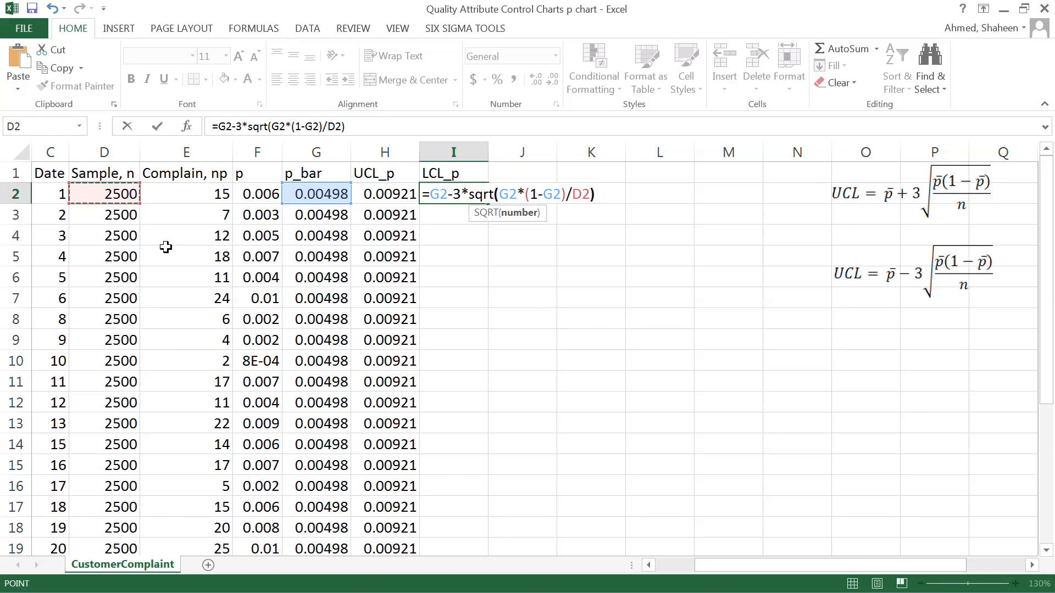
text())
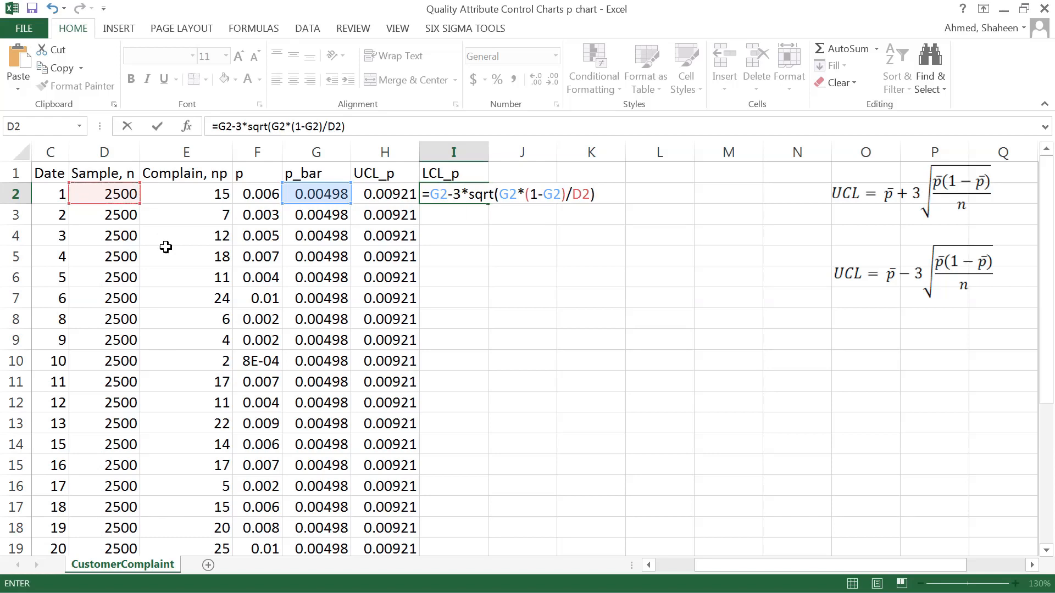
key(Return)
Fill the lower control limit formula from I2 down through I27.
click(466, 194)
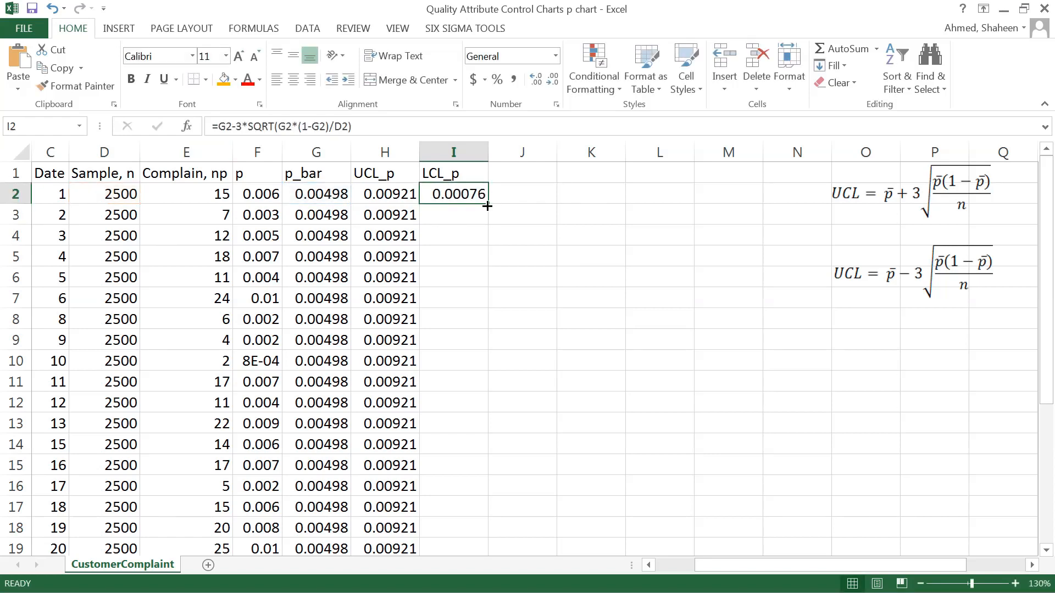
double_click(487, 206)
scroll(602, 240, down, 3)
scroll(603, 240, up, 3)
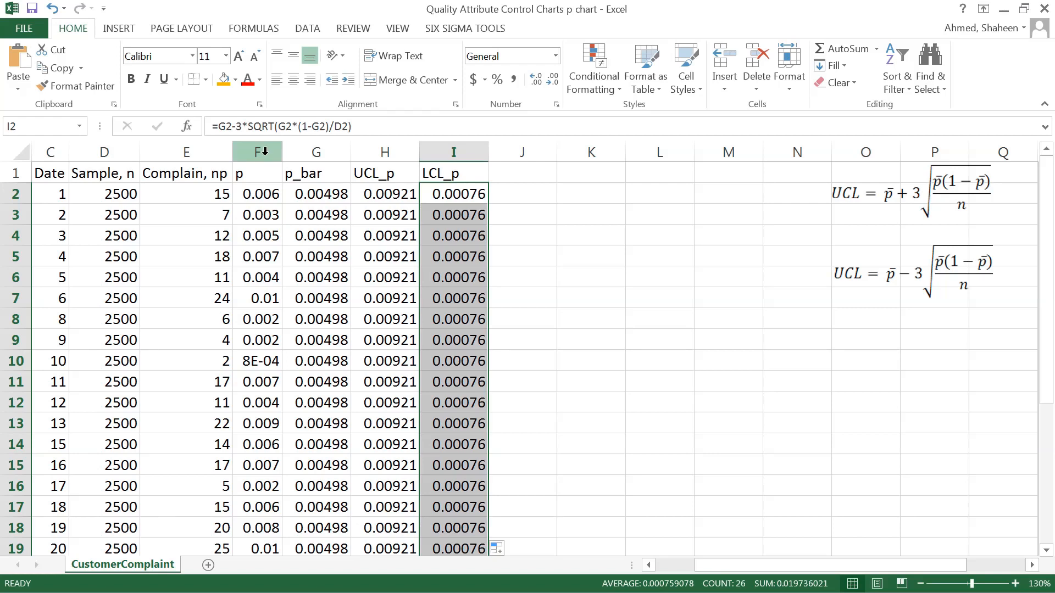
scroll(266, 164, down, 5)
scroll(247, 148, up, 5)
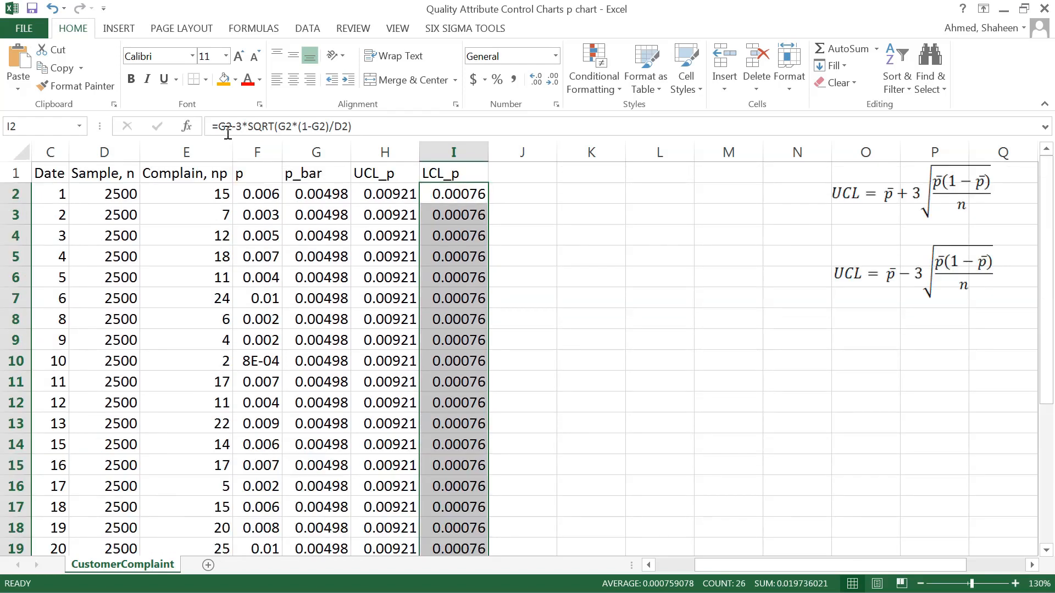
Insert a Line with Markers chart from columns F to I and place it, enlarged, over columns H to P between rows 2 and 18.
drag(272, 145, 454, 146)
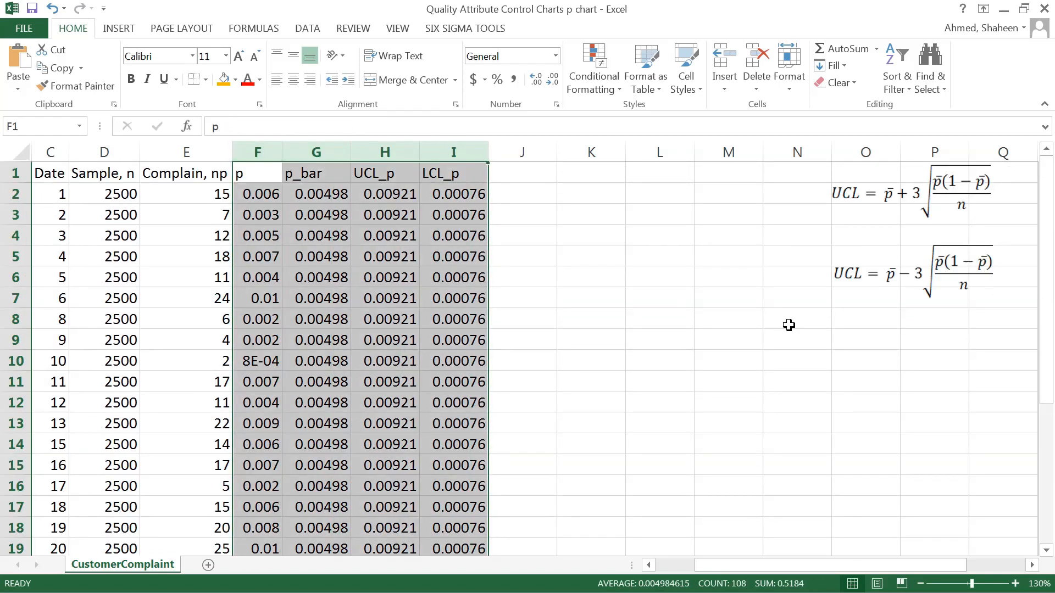
click(119, 30)
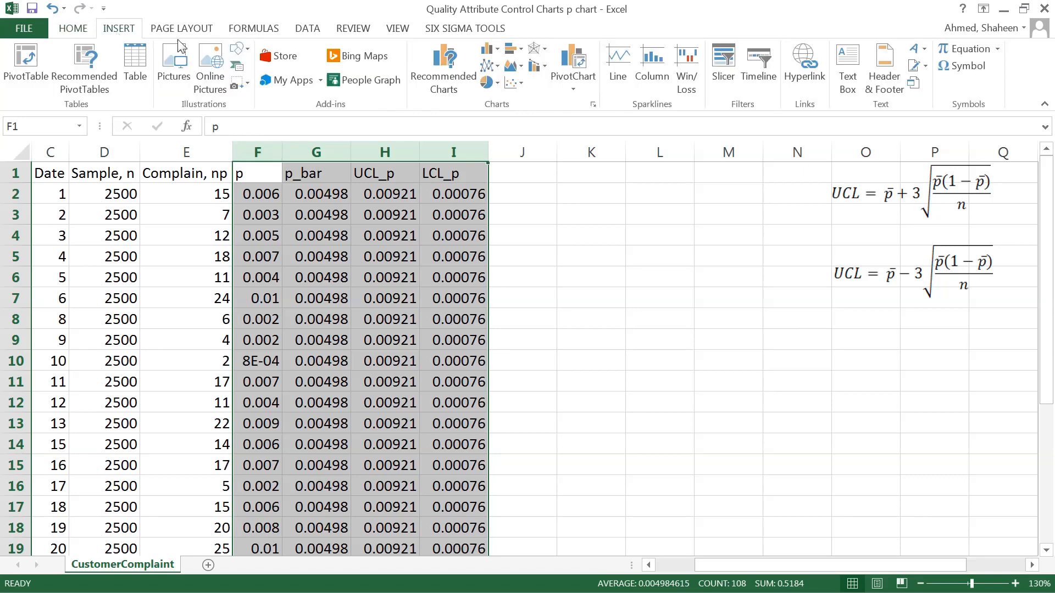
click(522, 87)
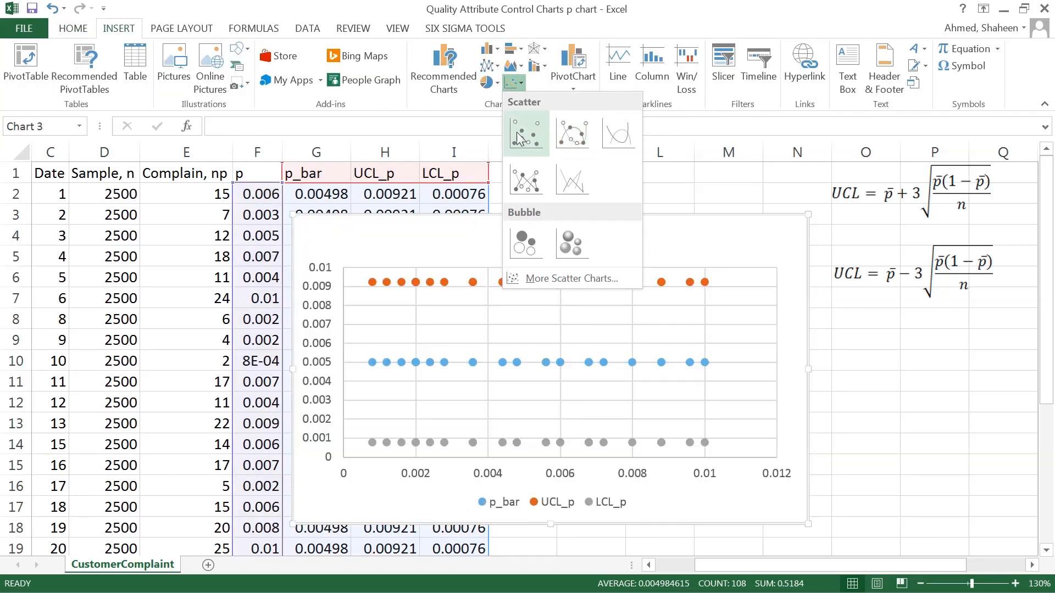
click(496, 66)
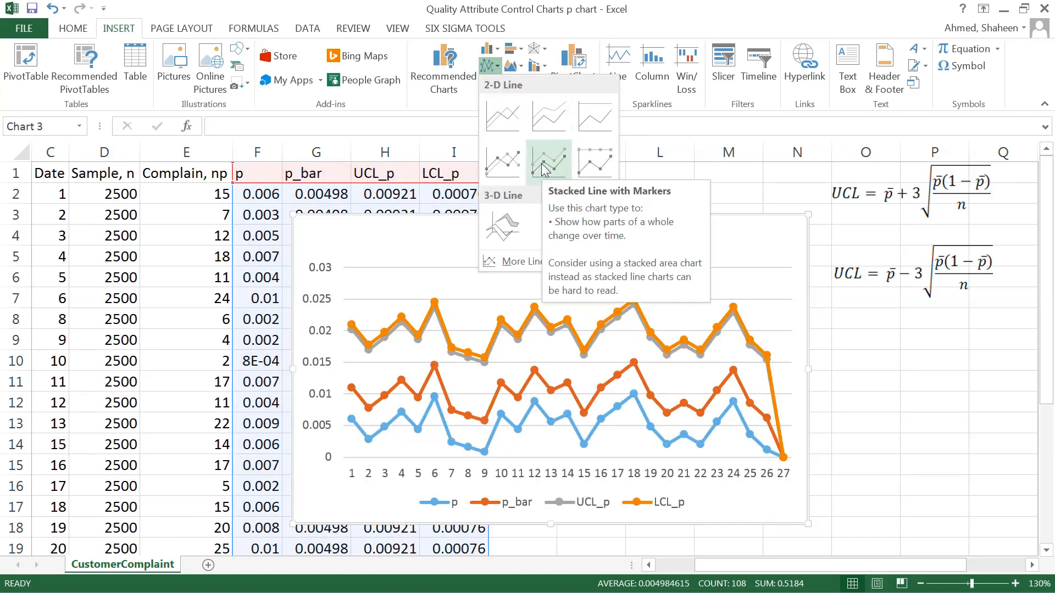
click(512, 170)
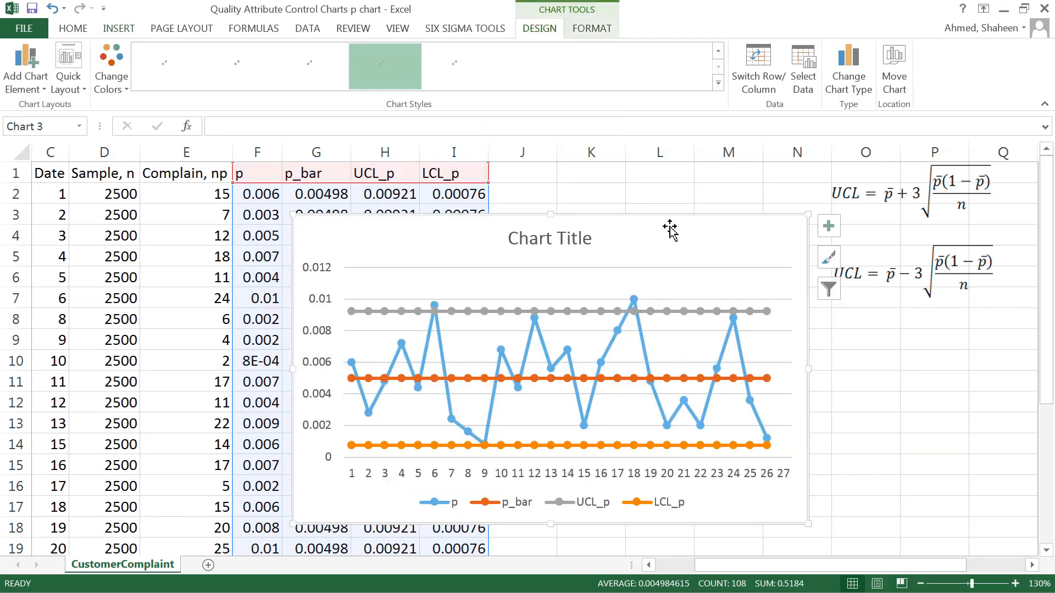
mouse_move(670, 228)
mouse_down()
mouse_move(887, 186)
mouse_move(816, 186)
mouse_up()
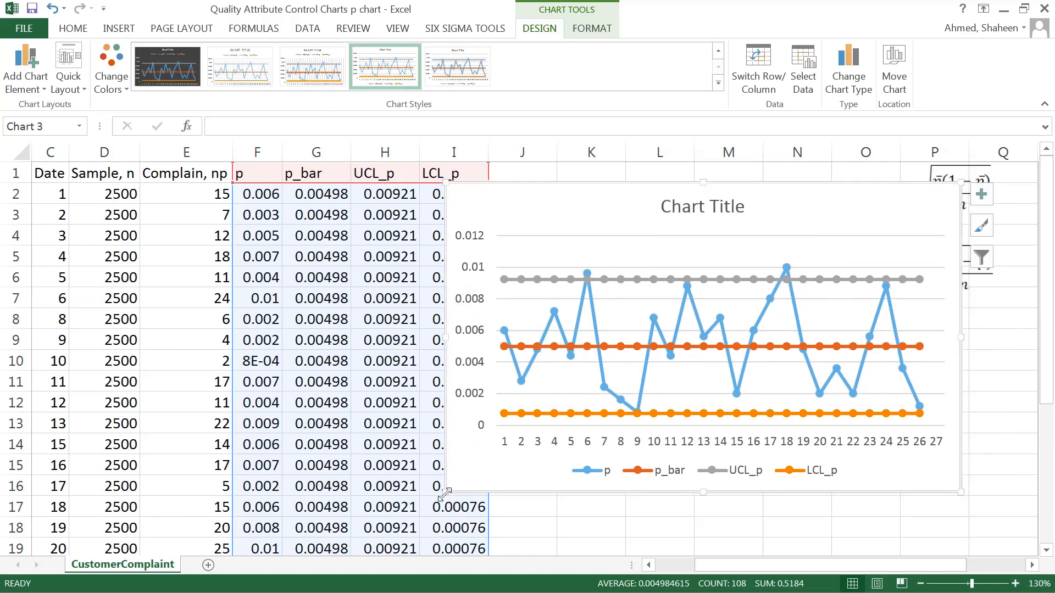
drag(445, 493, 366, 528)
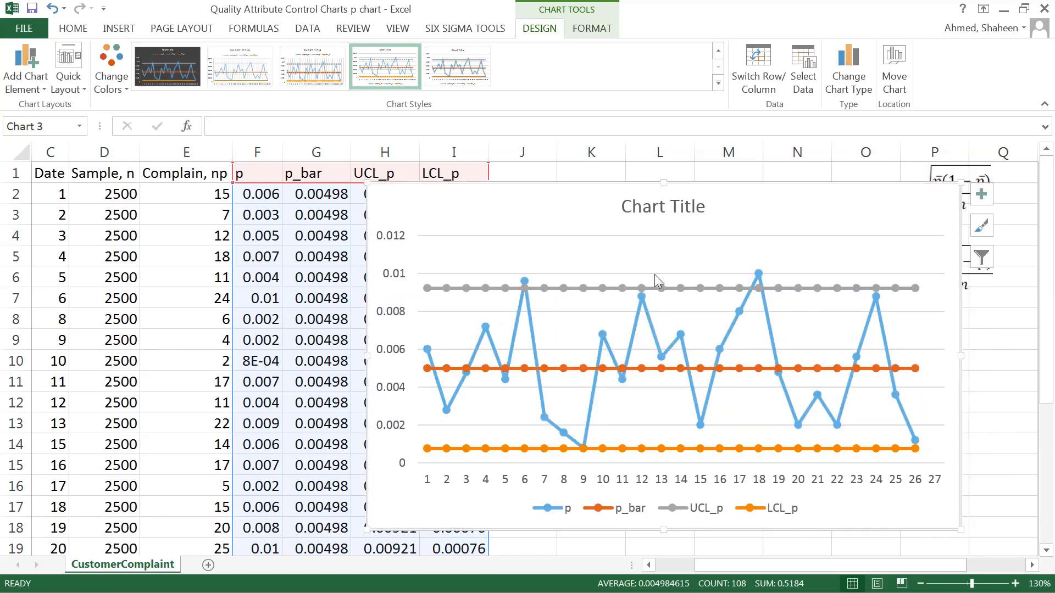
Change the chart title to "Trial p chart" and close the title formatting options.
click(657, 207)
double_click(657, 208)
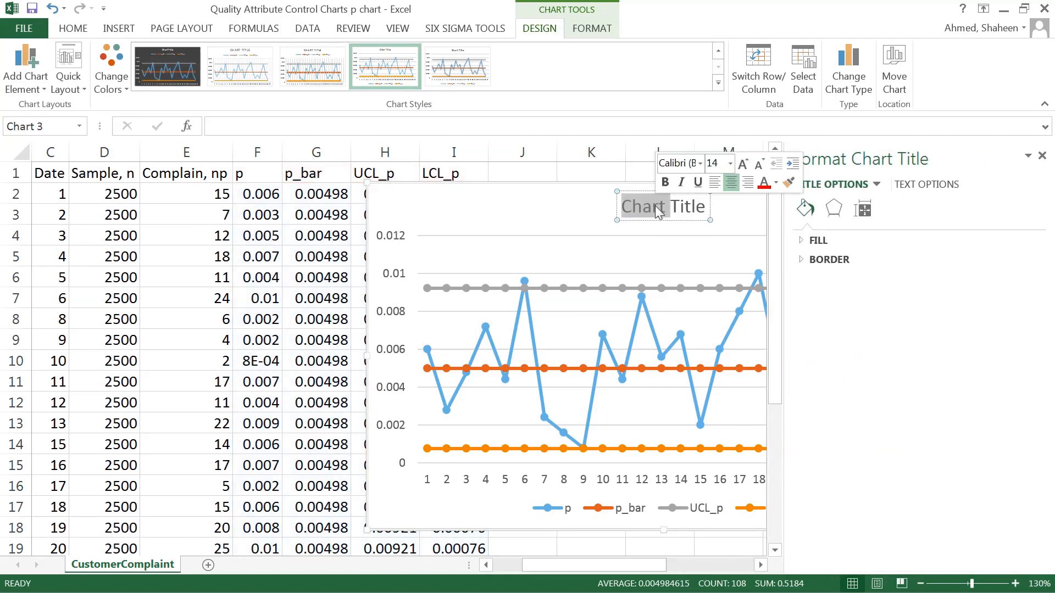
triple_click(657, 208)
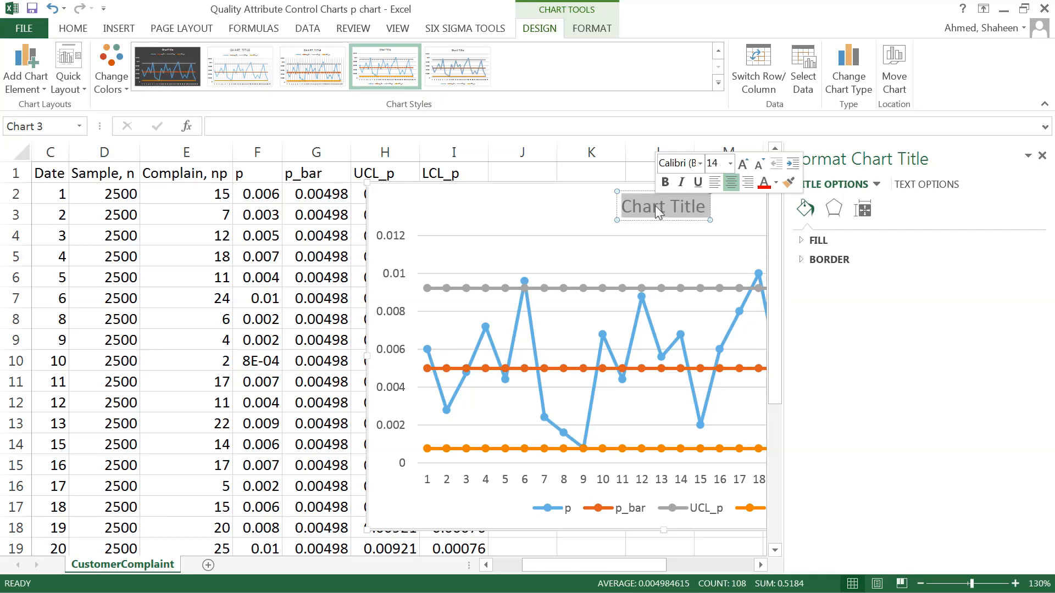
text(p)
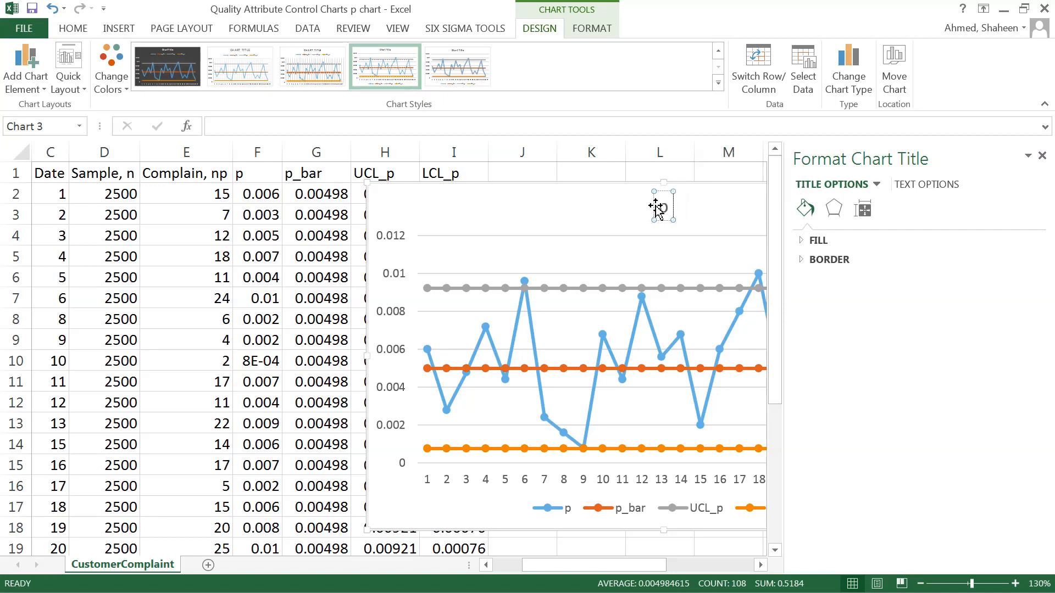
key(BackSpace)
text(Trial)
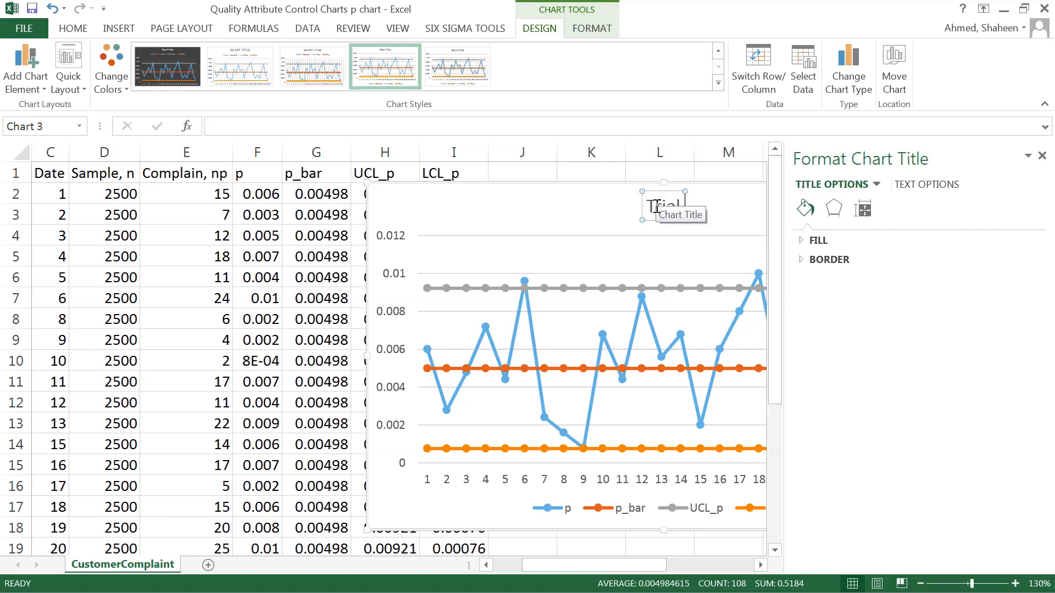
text( p chart)
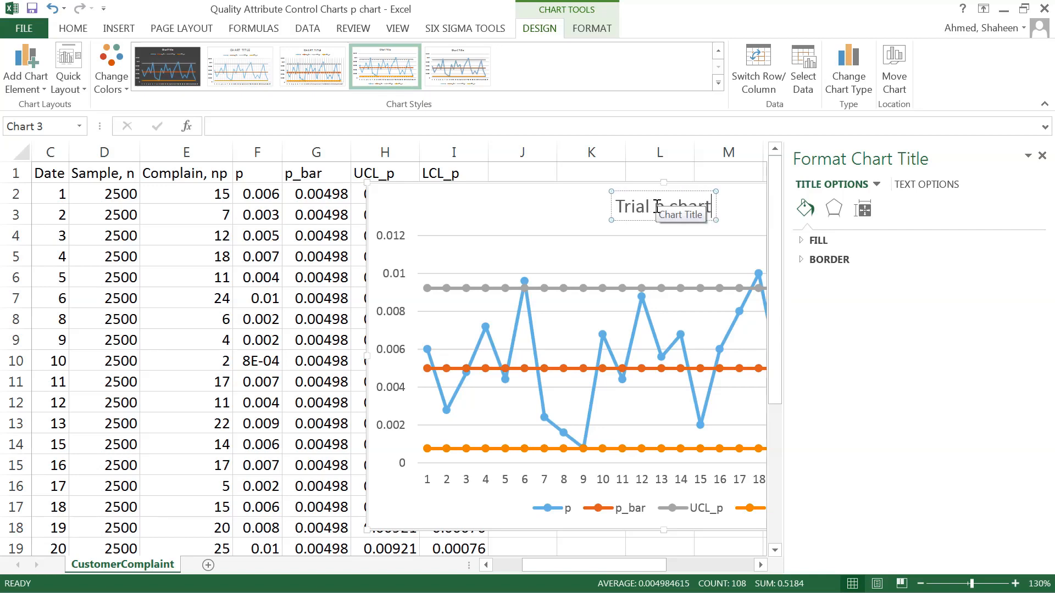
click(753, 200)
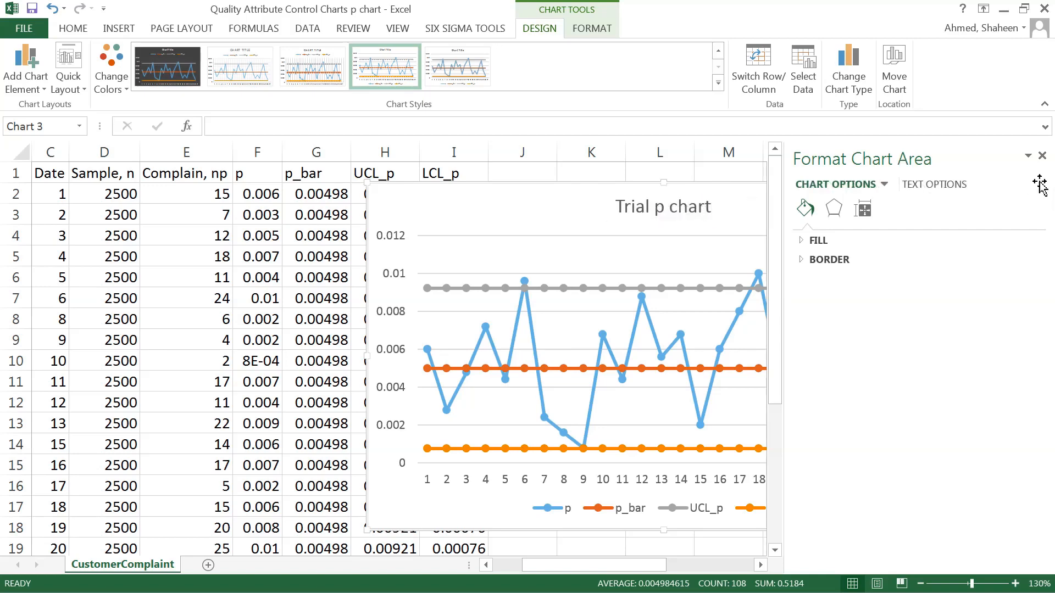
click(1042, 157)
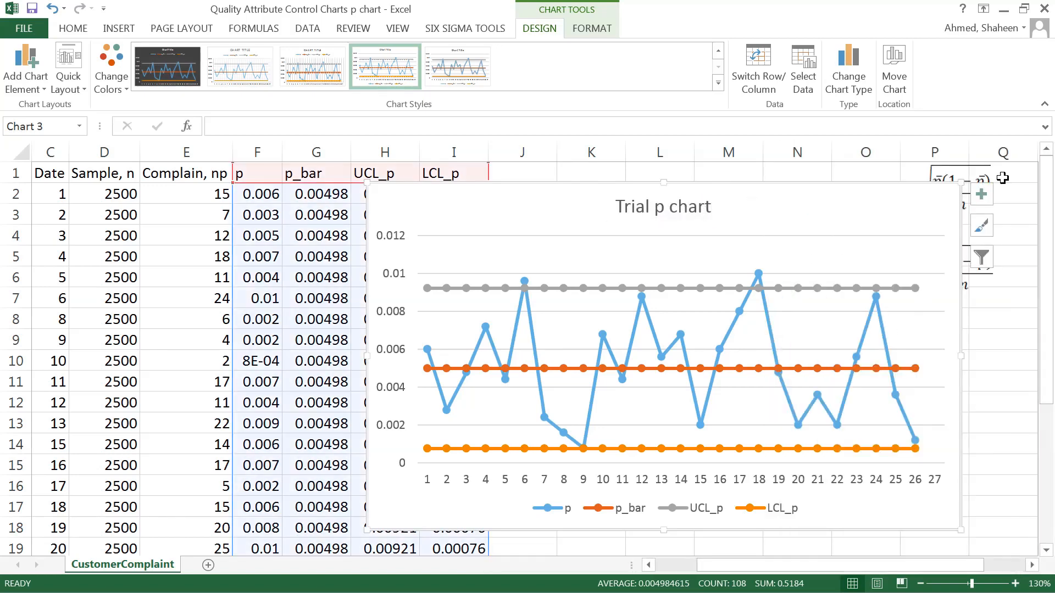
Add axis titles to the chart and set the vertical one to "Proportion Defective".
click(981, 194)
click(269, 234)
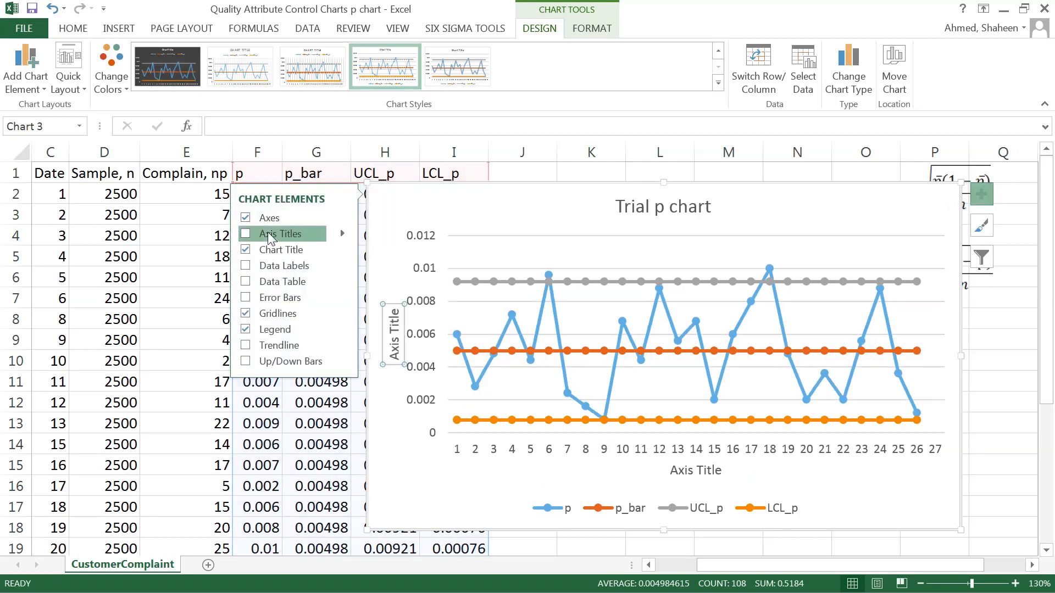
drag(396, 309, 389, 366)
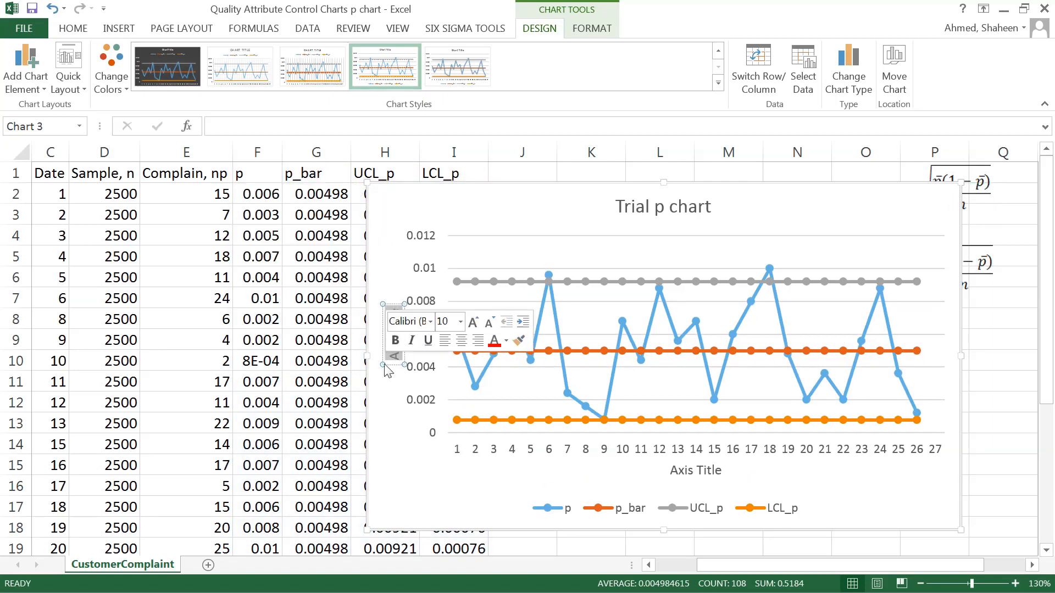
text(r)
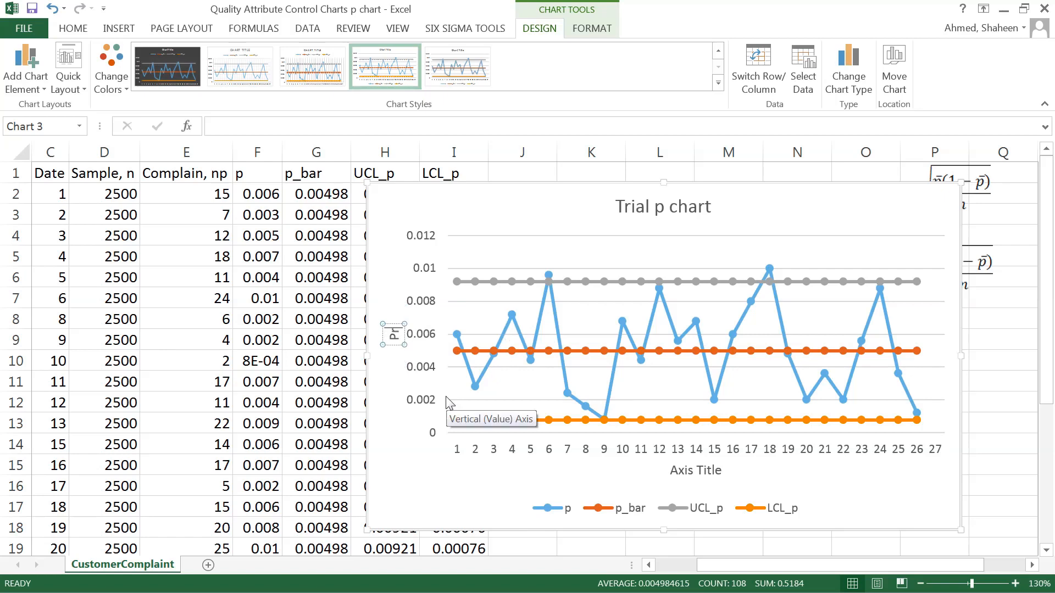
text(op)
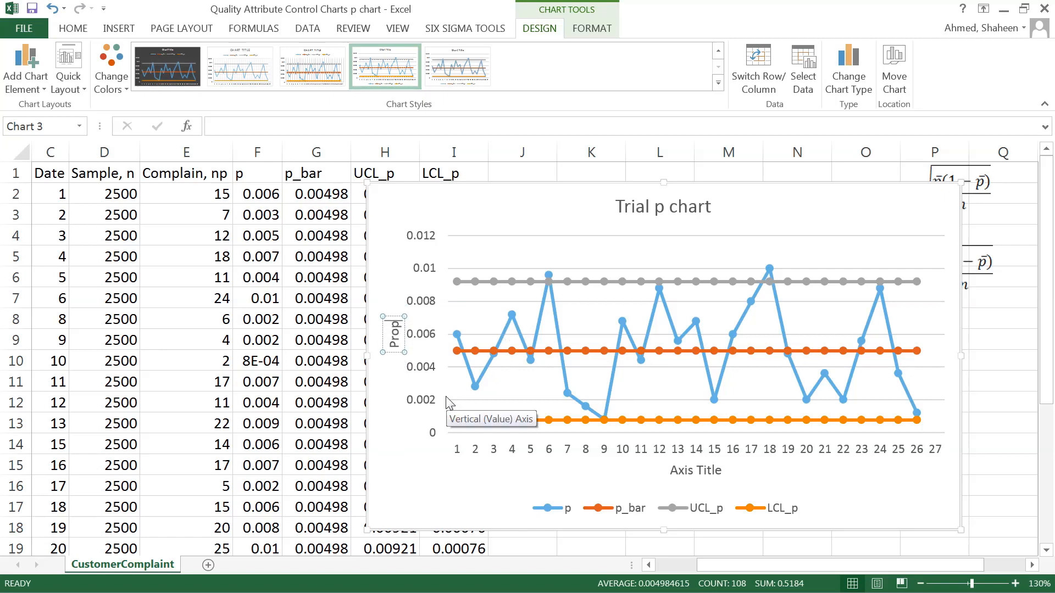
text(ortion Defective)
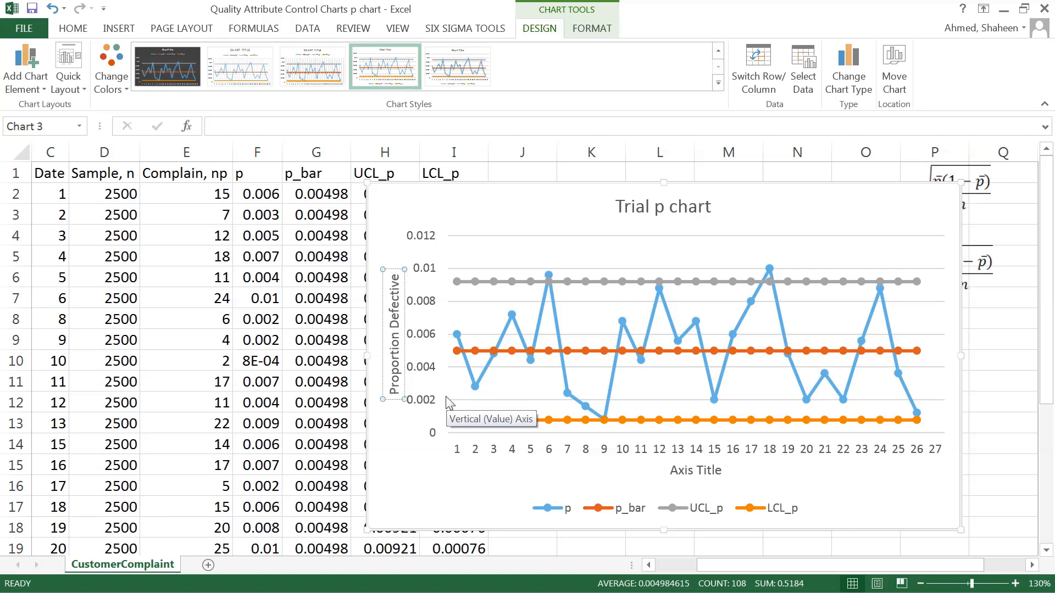
Set the horizontal axis title to "Subgroup (day)" and close the formatting options.
click(704, 471)
double_click(703, 471)
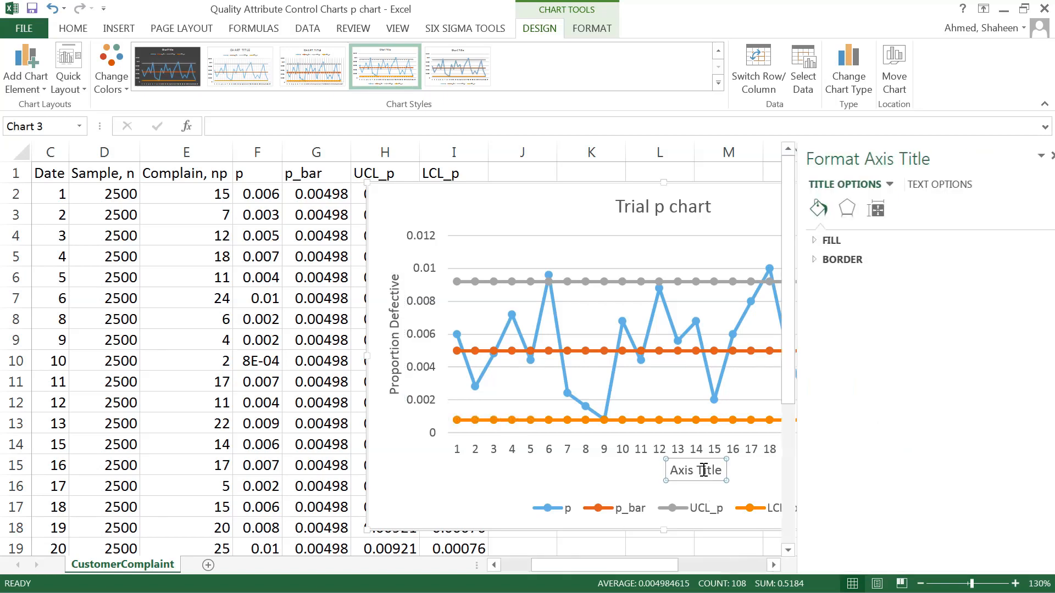
click(721, 470)
drag(721, 470, 619, 478)
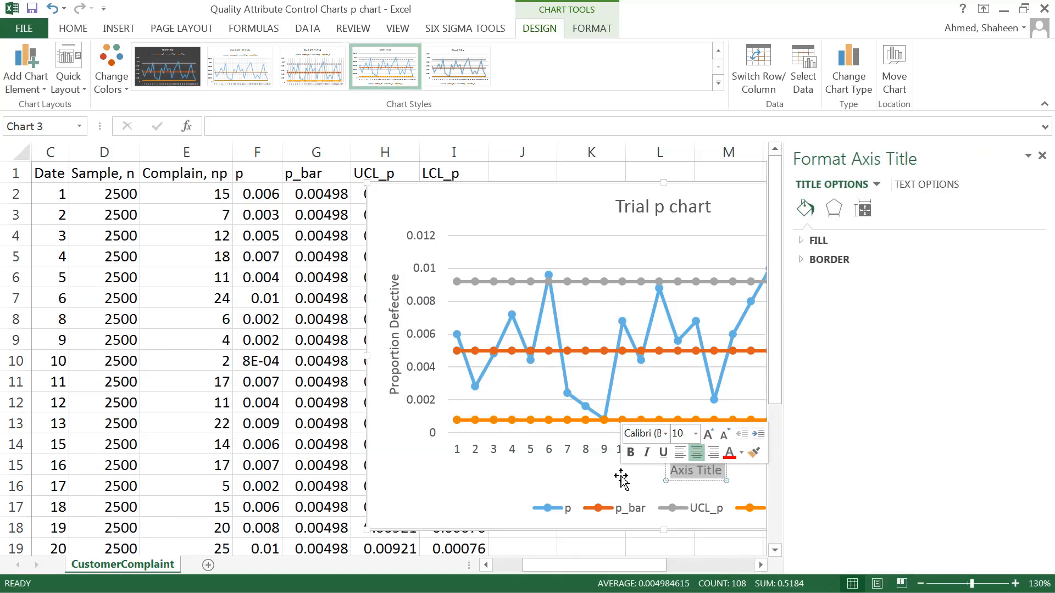
text(Subgroup)
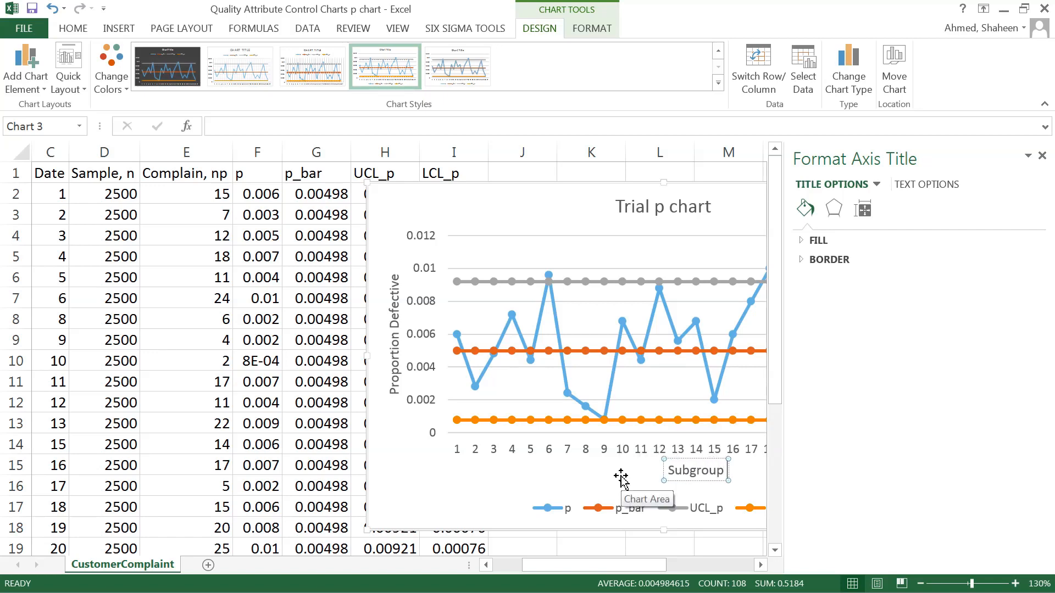
text( ()
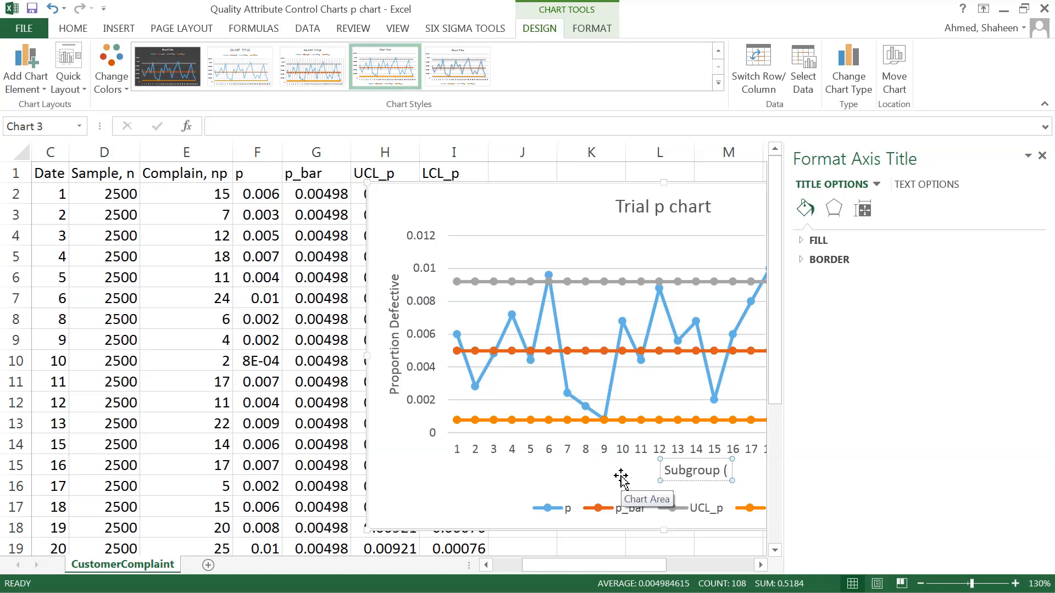
text(day))
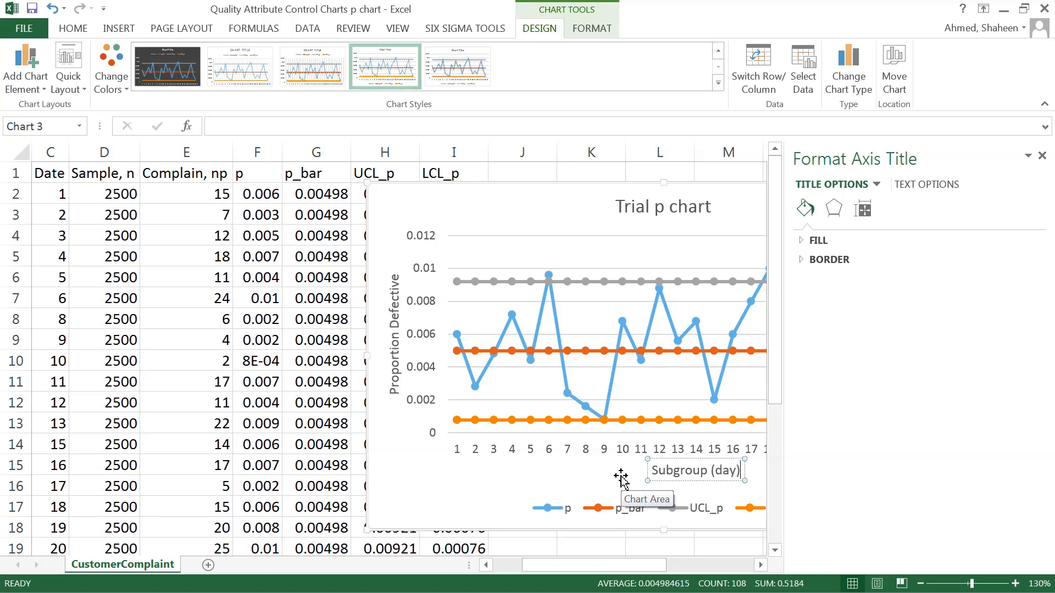
click(621, 478)
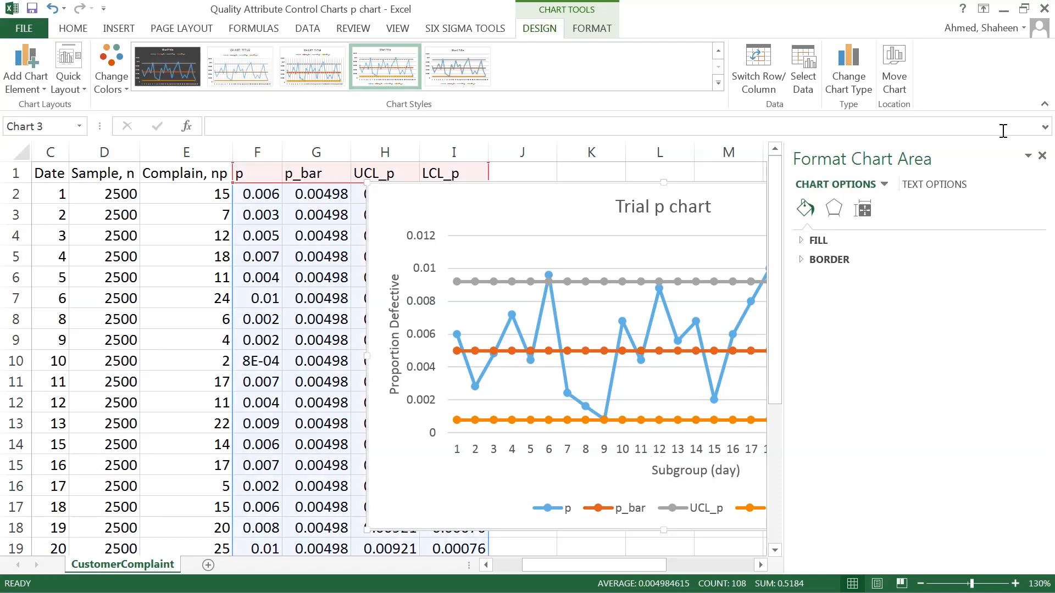
click(1042, 155)
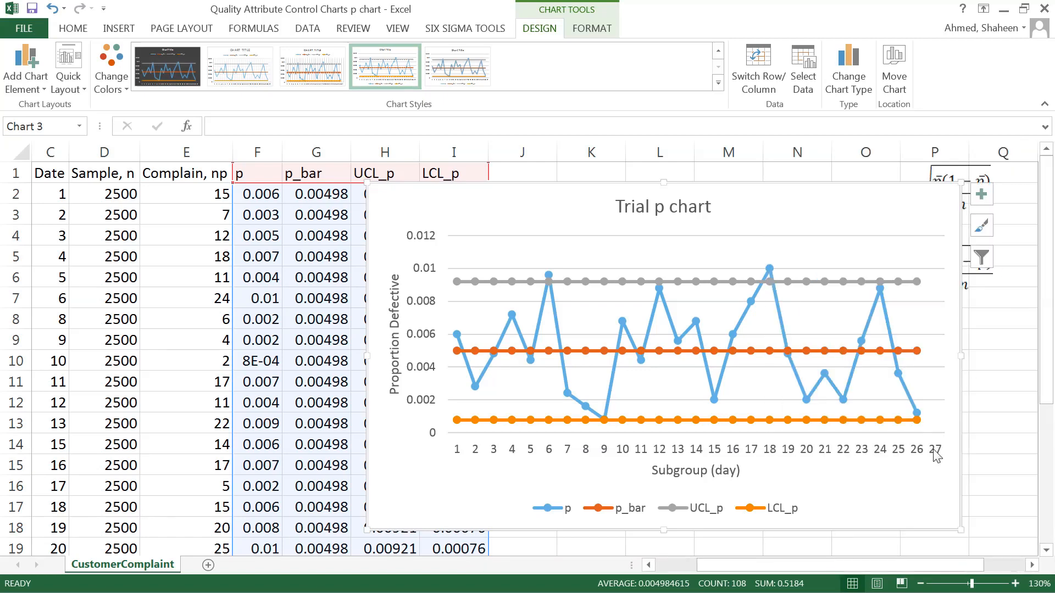